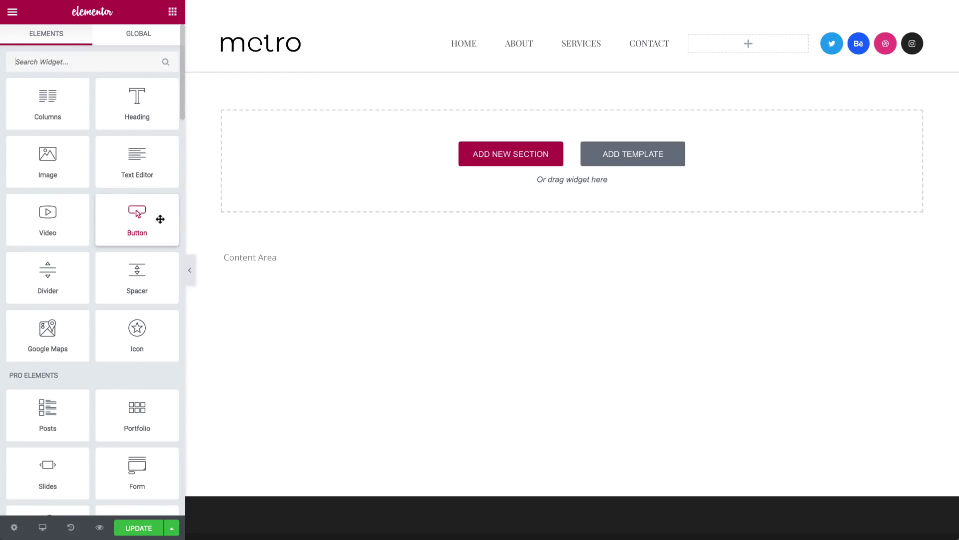
Add a button to the header with navy text and a fully transparent background
drag(159, 216, 748, 45)
click(93, 41)
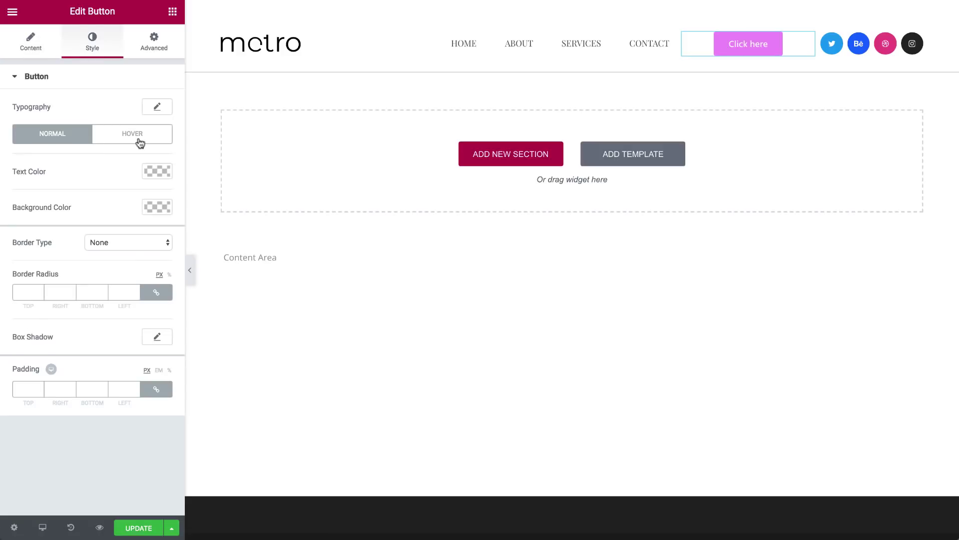
click(157, 171)
click(111, 315)
click(156, 171)
click(156, 206)
drag(160, 226, 163, 356)
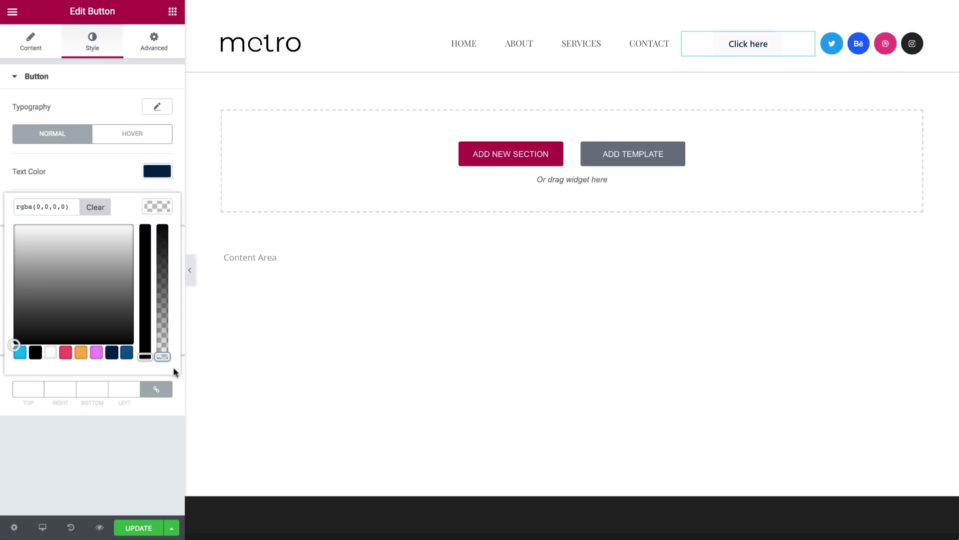
click(157, 207)
Give the button a border radius of 50 and a solid 1px navy border
click(22, 292)
text(50)
click(102, 243)
click(62, 255)
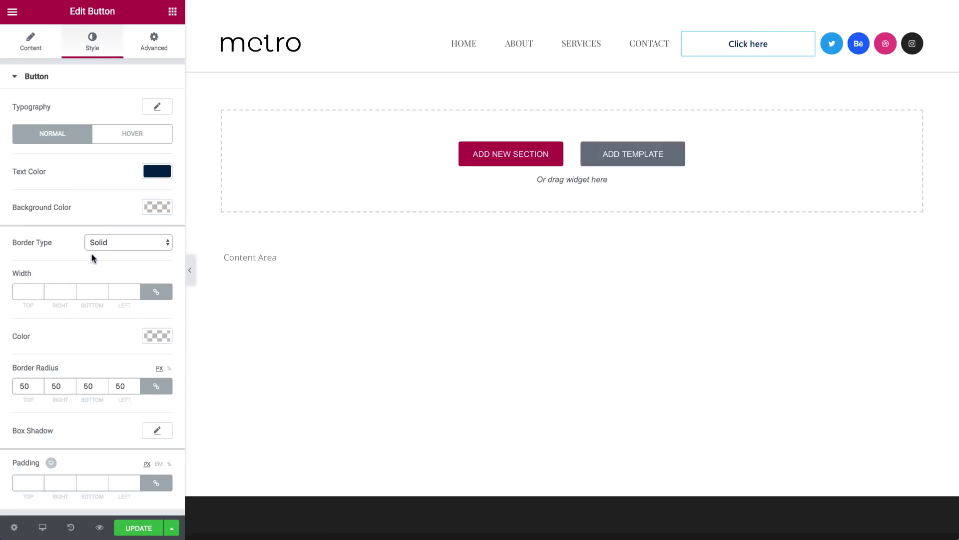
click(28, 292)
text(1)
click(156, 334)
click(112, 479)
click(156, 335)
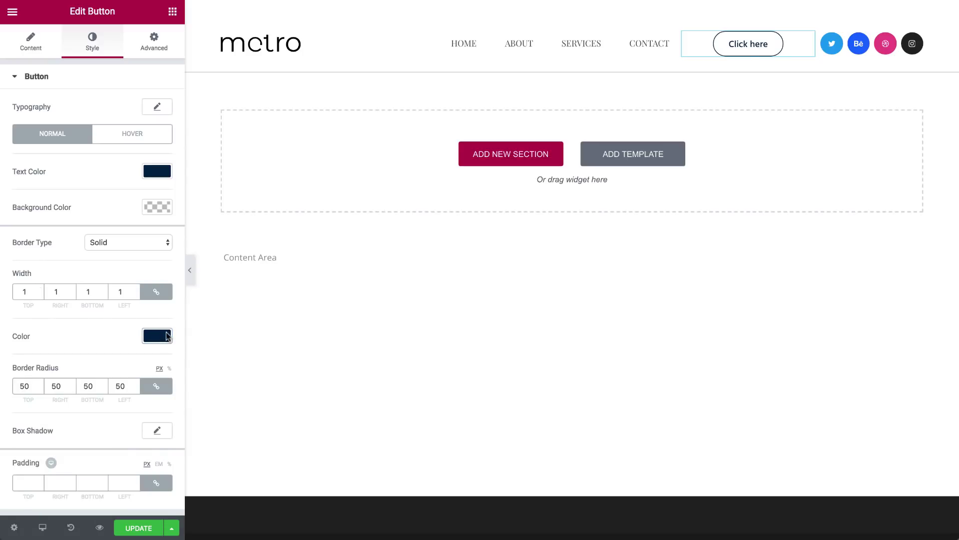
Add a faint box shadow to the button
click(161, 431)
scroll(155, 400, down, 2)
click(147, 342)
drag(155, 438, 155, 455)
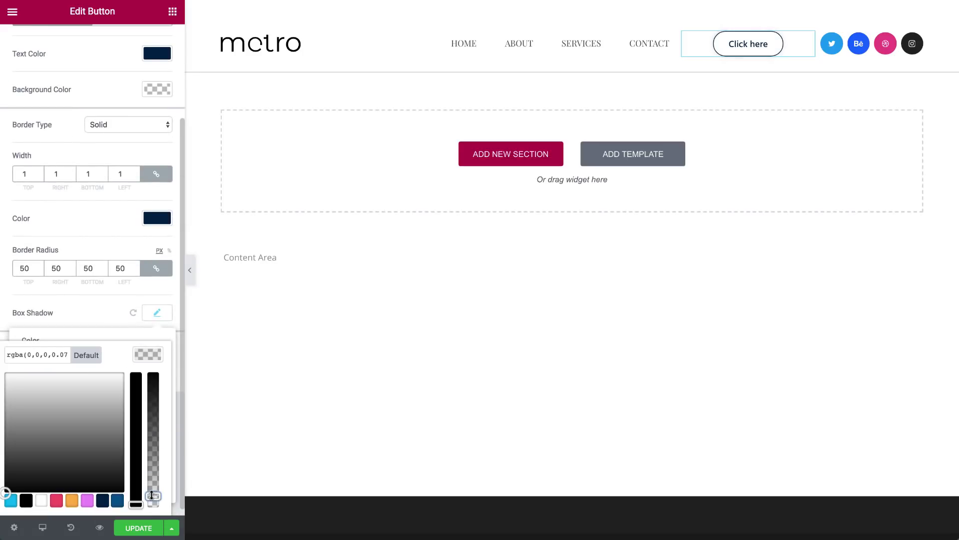
click(148, 354)
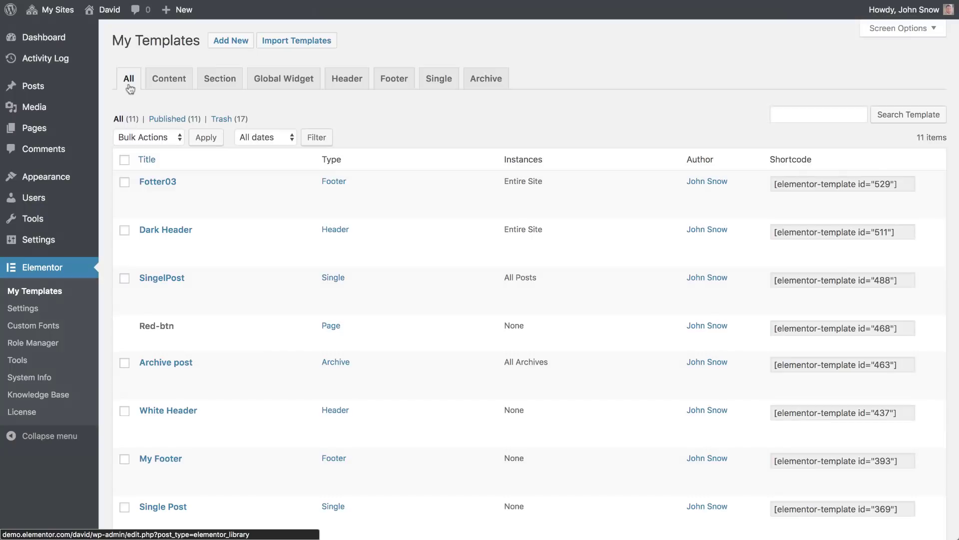
Browse the All, Header, Footer, Single and Archive template tabs, ending on Header
click(129, 85)
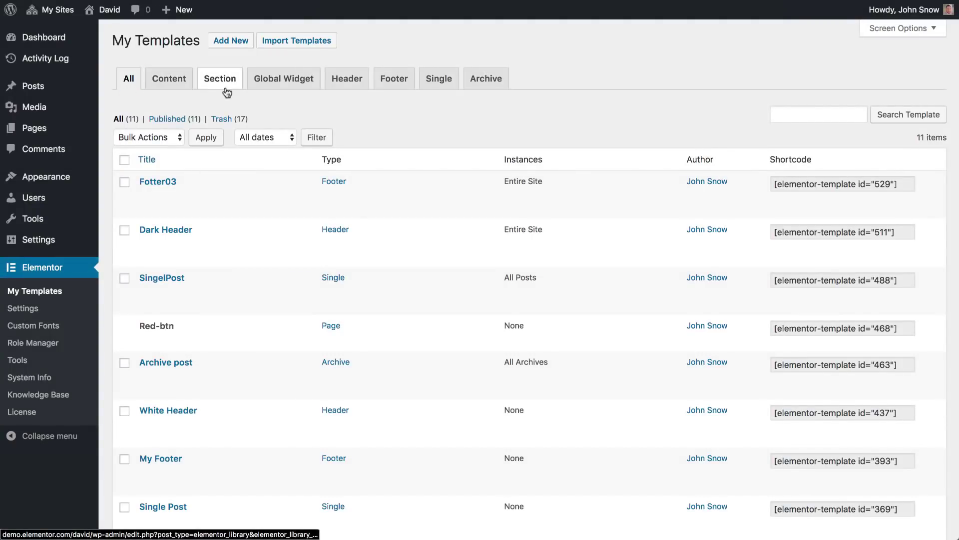
click(338, 85)
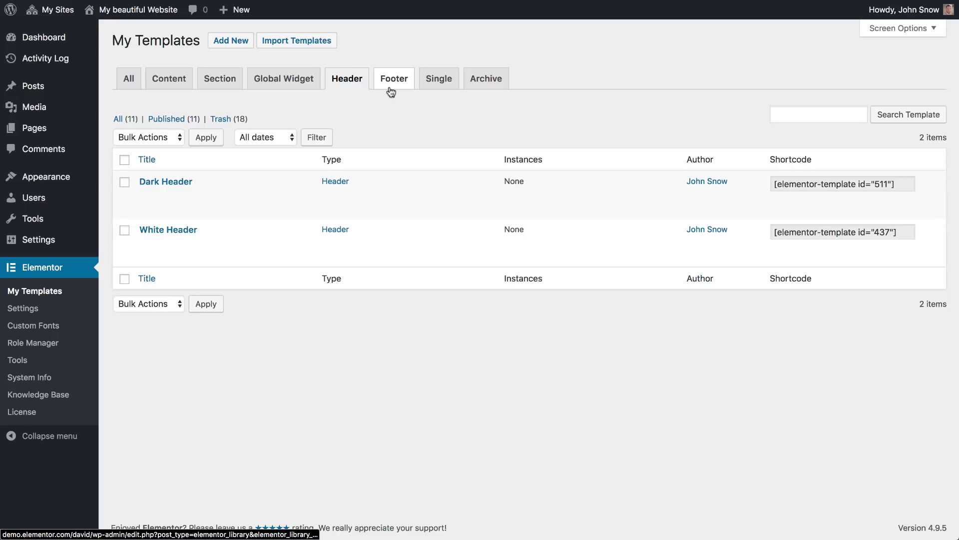
click(391, 92)
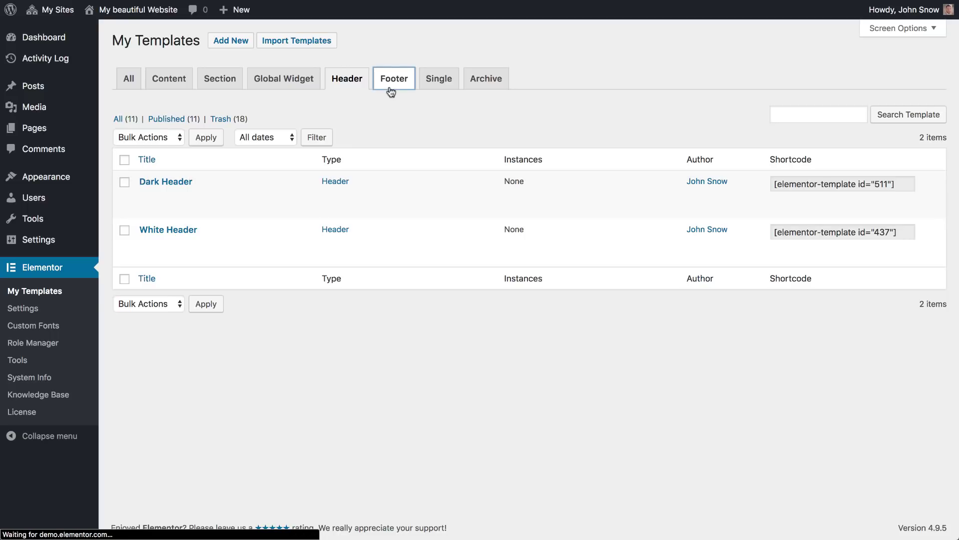
click(443, 87)
click(470, 89)
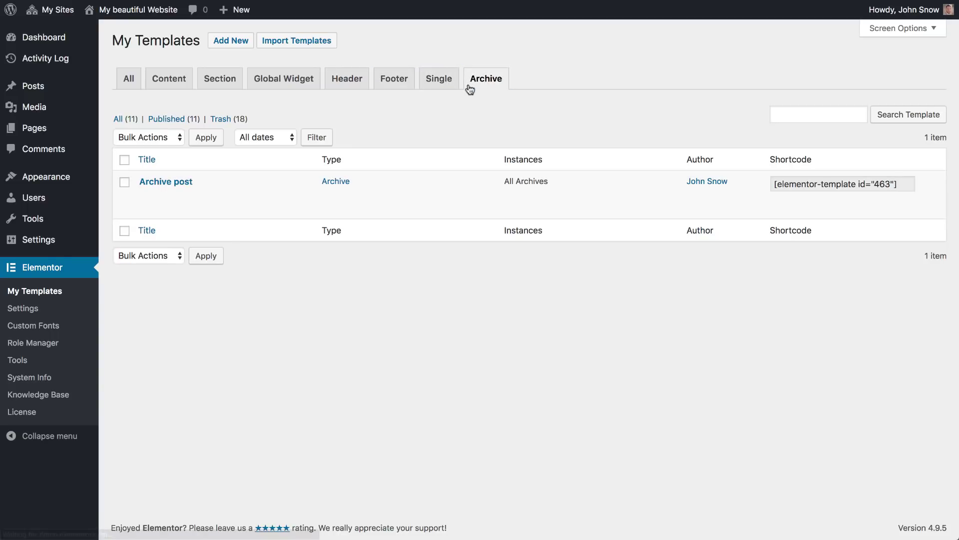
click(359, 88)
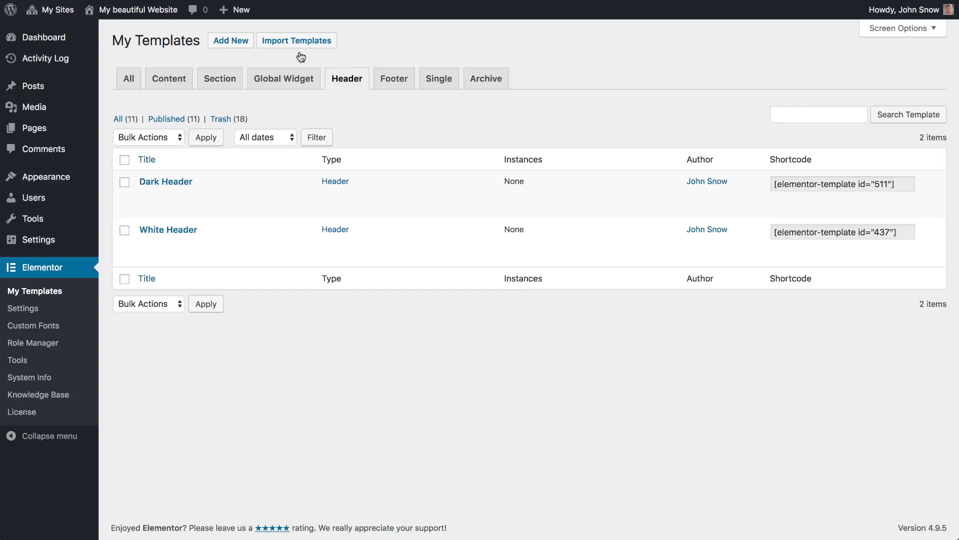
Create a new Header-type template named 'test header' and open it in the editor
click(249, 39)
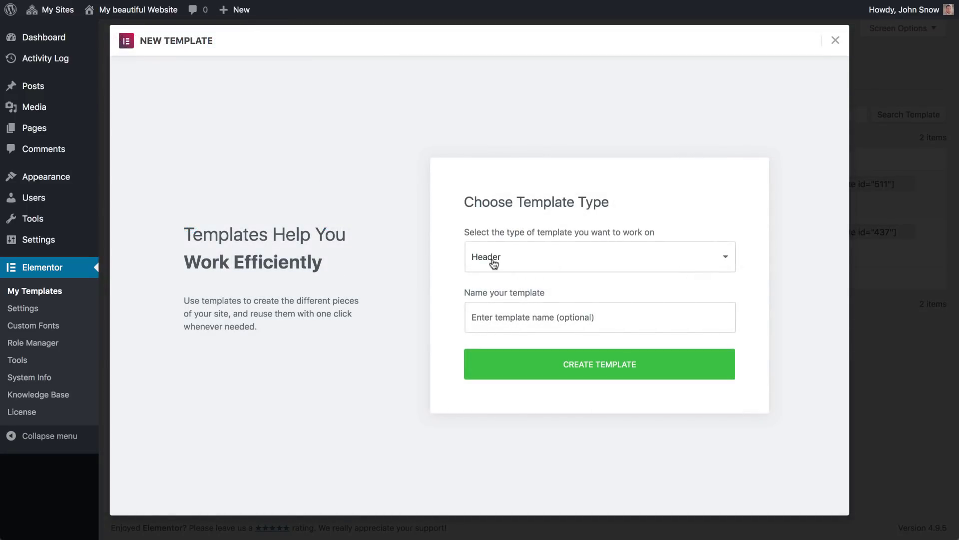
click(492, 263)
click(493, 264)
click(493, 328)
text(test header)
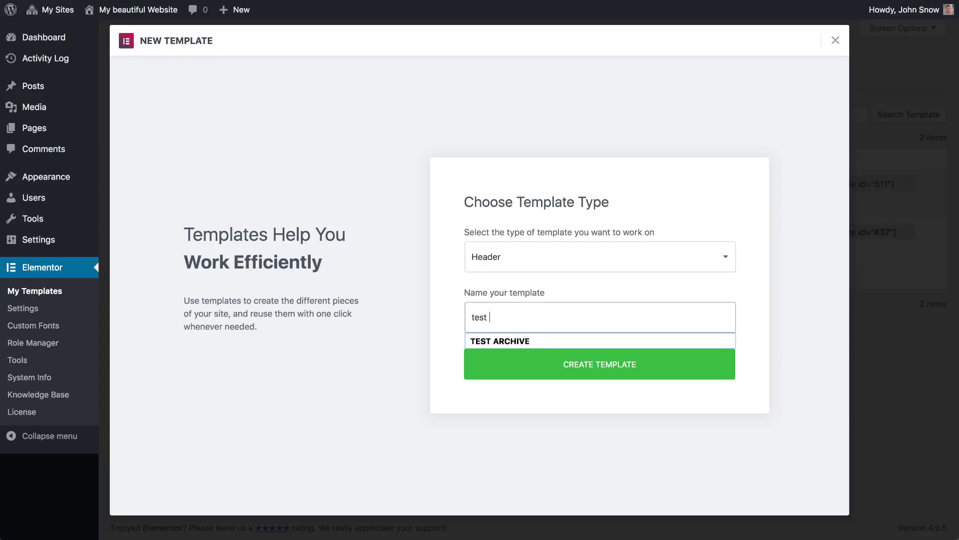
click(497, 363)
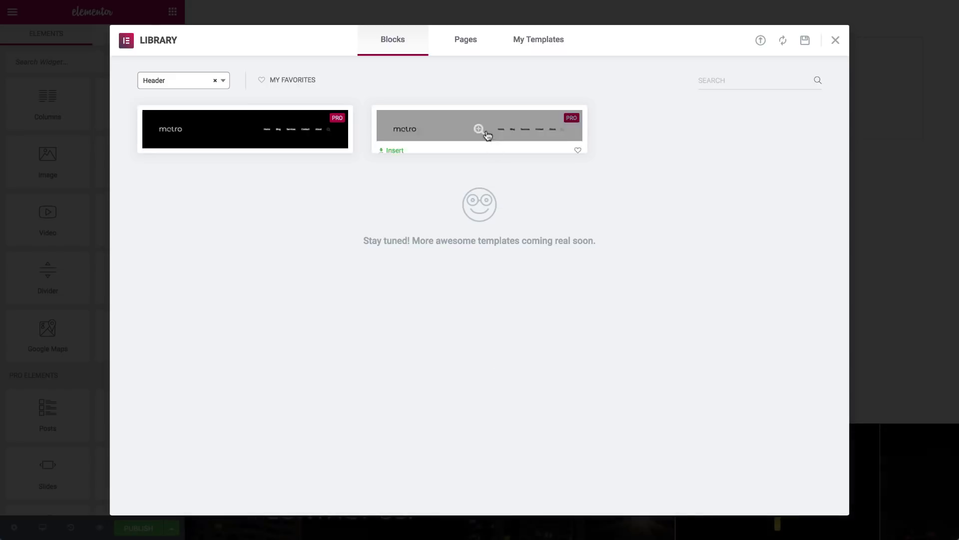
Insert the light metro header block and select its Site Logo widget
click(388, 143)
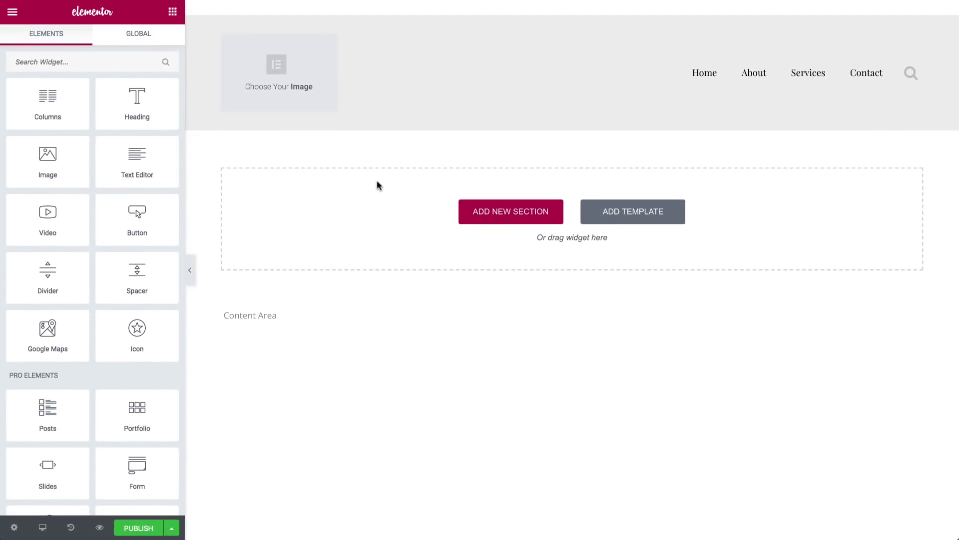
click(318, 99)
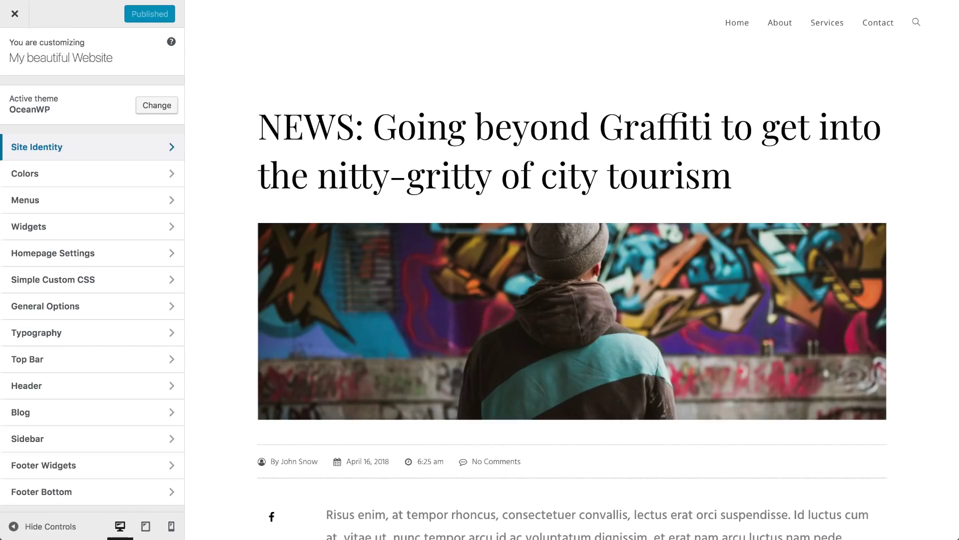
Choose logo-black.png as the site logo under Customizer's Header > Logo
click(94, 386)
click(68, 148)
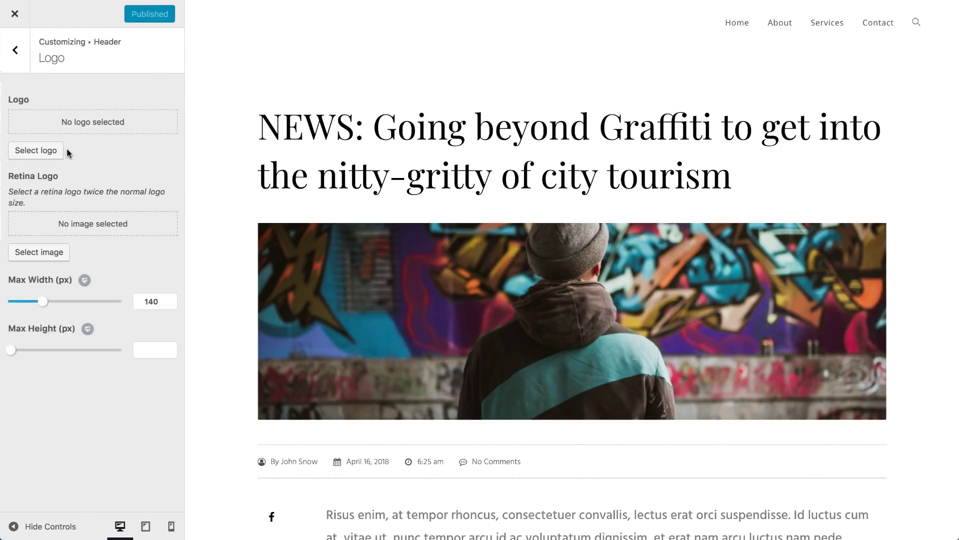
click(39, 151)
scroll(480, 442, down, 6)
scroll(480, 442, down, 6)
click(476, 346)
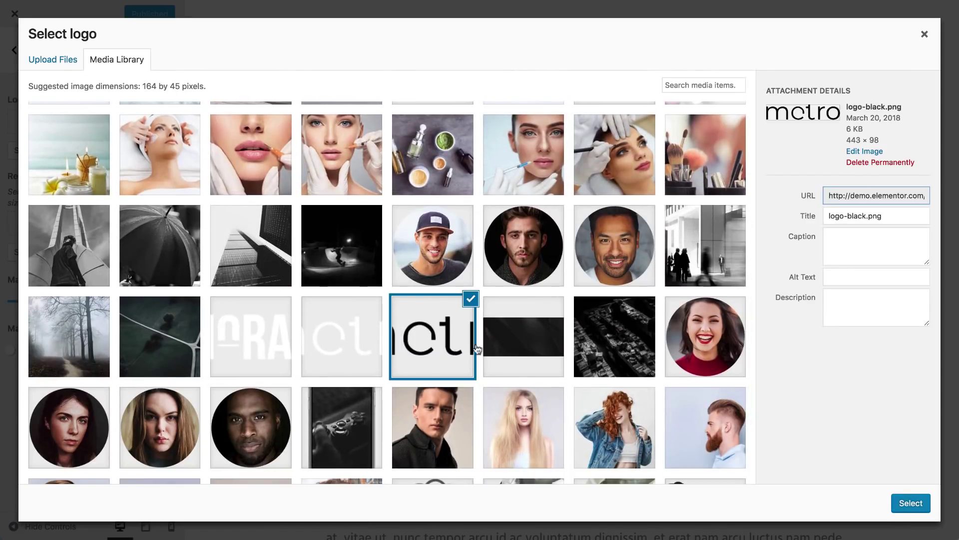
click(909, 503)
Widen the crop box to the logo's edges and publish the change
drag(587, 79, 653, 91)
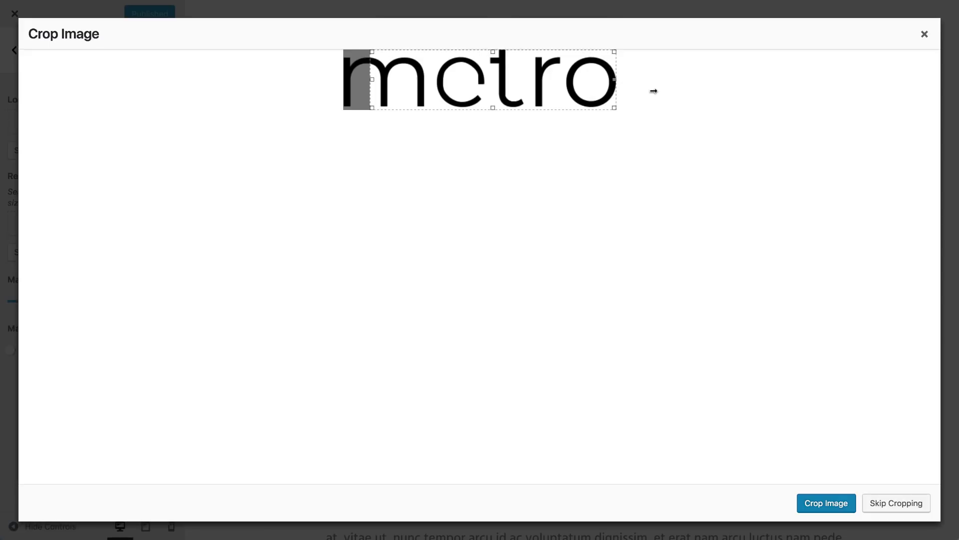
drag(372, 80, 311, 84)
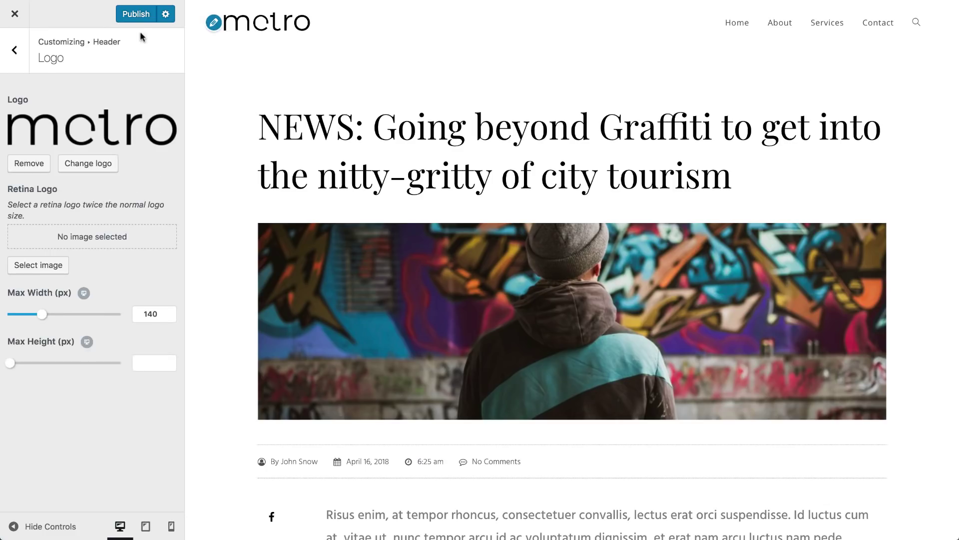
click(135, 15)
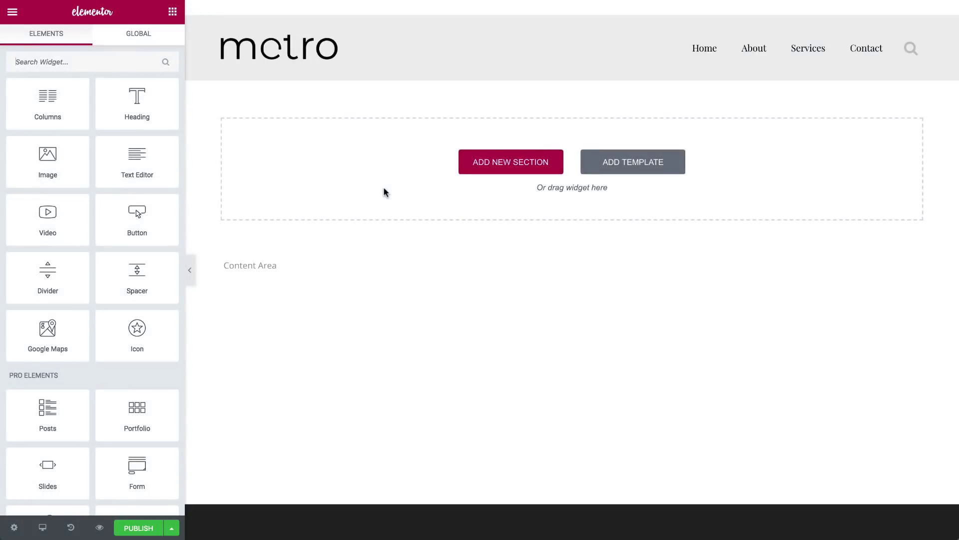
Try Center and Right alignment on the Site Logo, then return it to Left
click(280, 57)
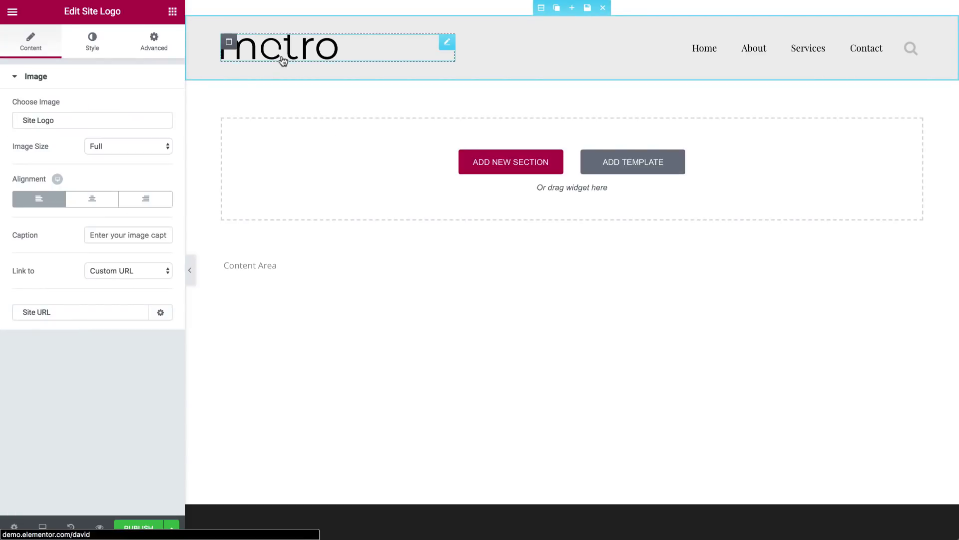
click(104, 199)
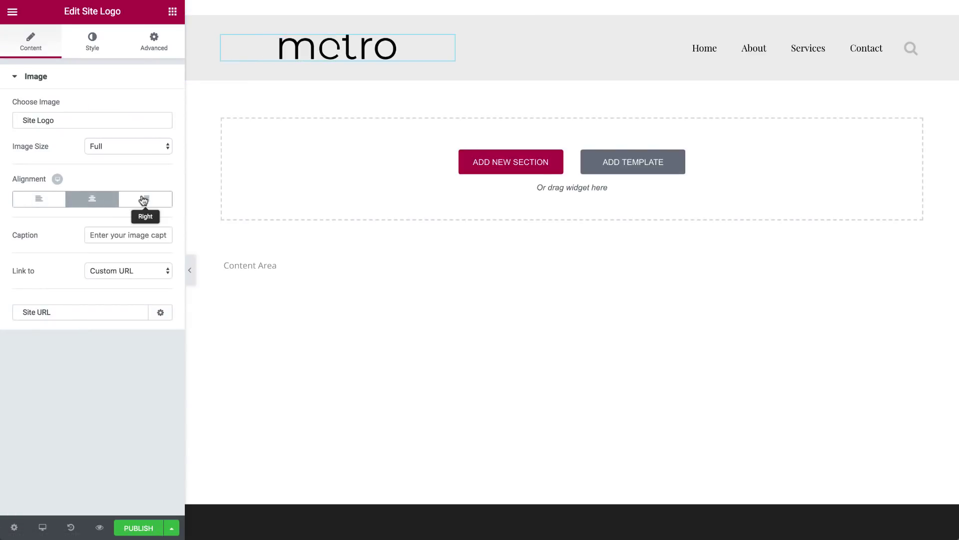
click(145, 199)
click(43, 208)
click(79, 47)
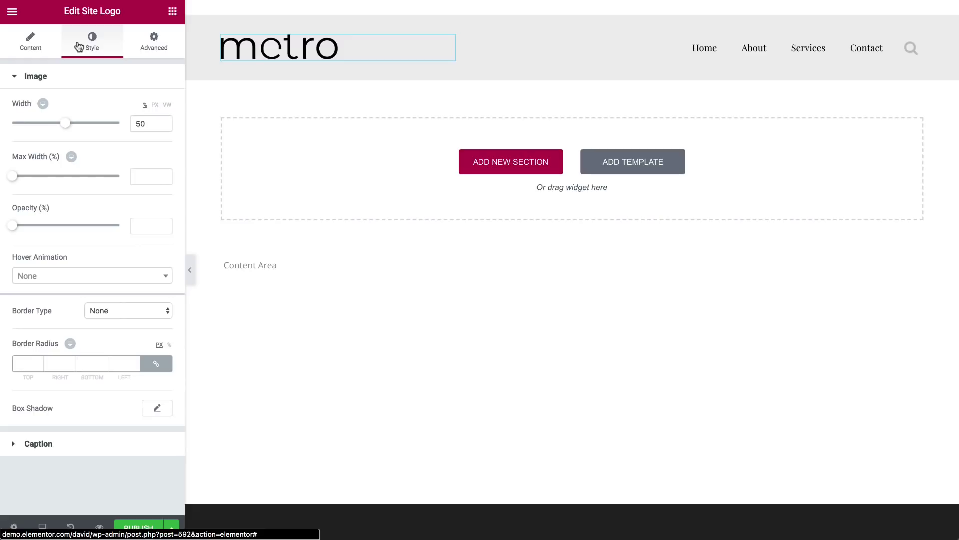
click(32, 44)
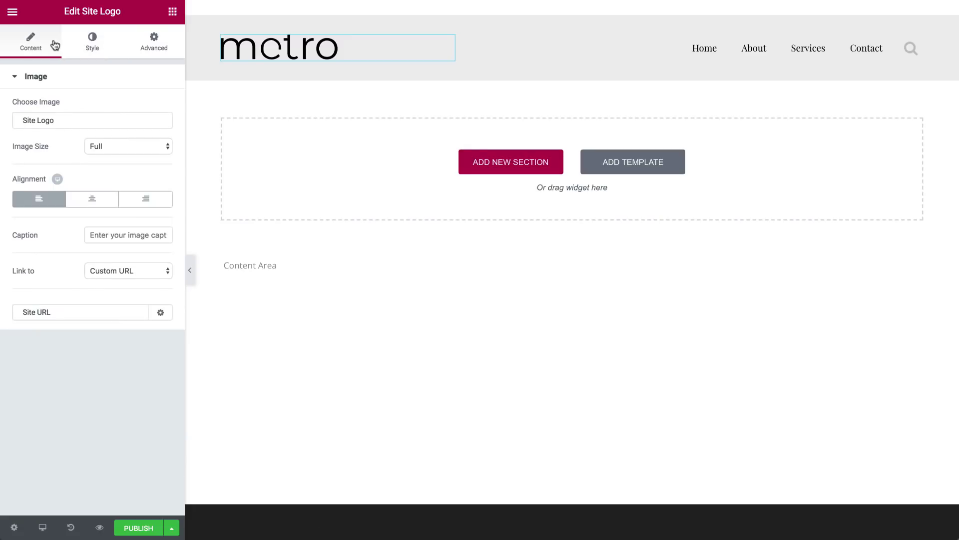
Switch the Nav Menu widget to the menu-new menu
click(716, 55)
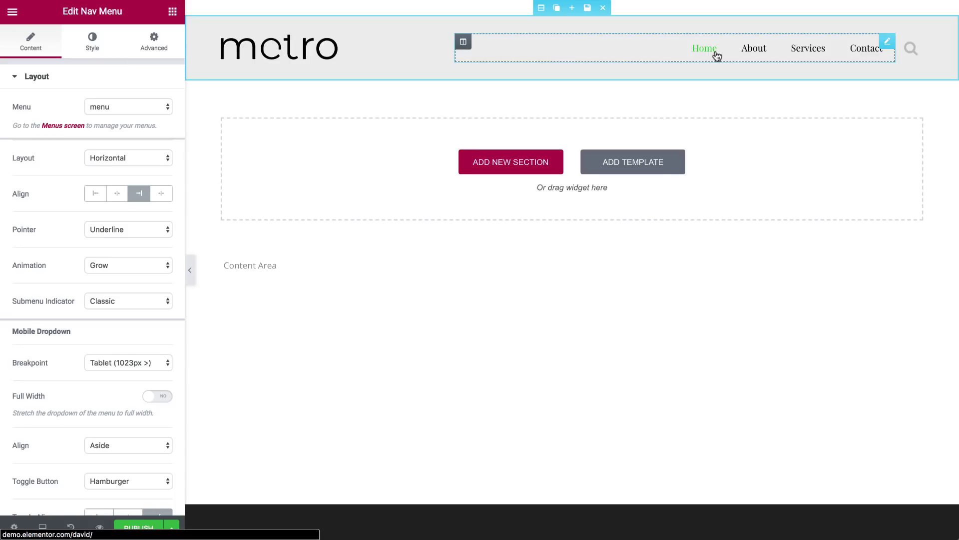
click(128, 103)
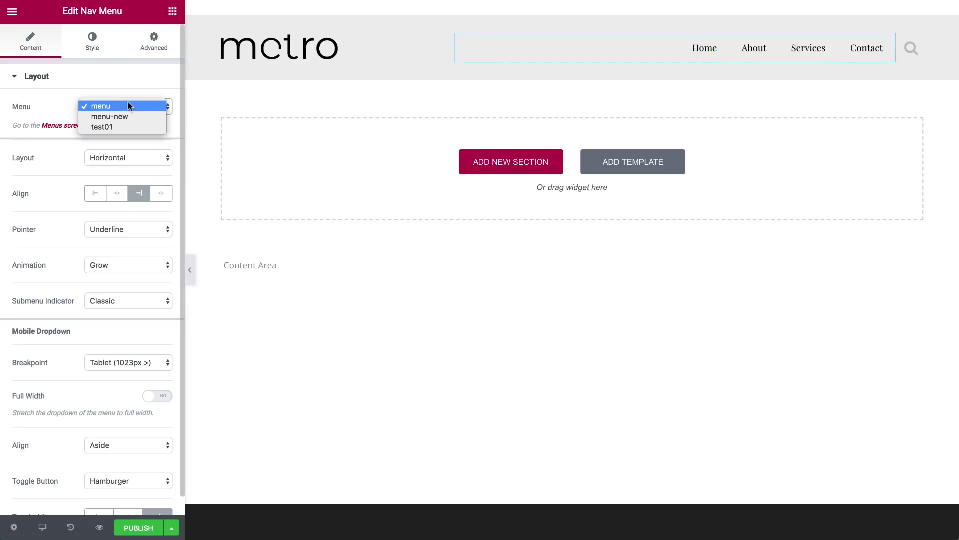
click(128, 117)
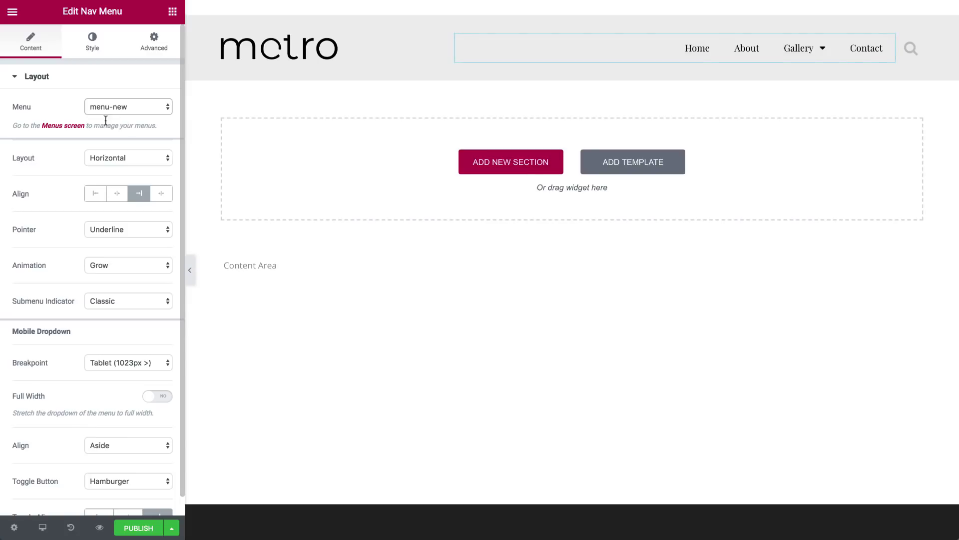
Open the Menus screen link in a new tab and switch to it
right_click(80, 128)
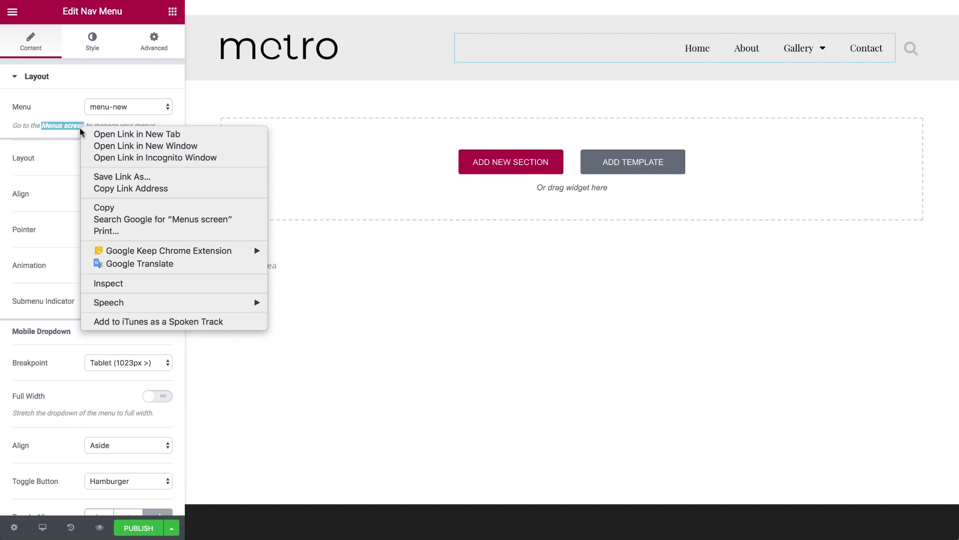
click(93, 135)
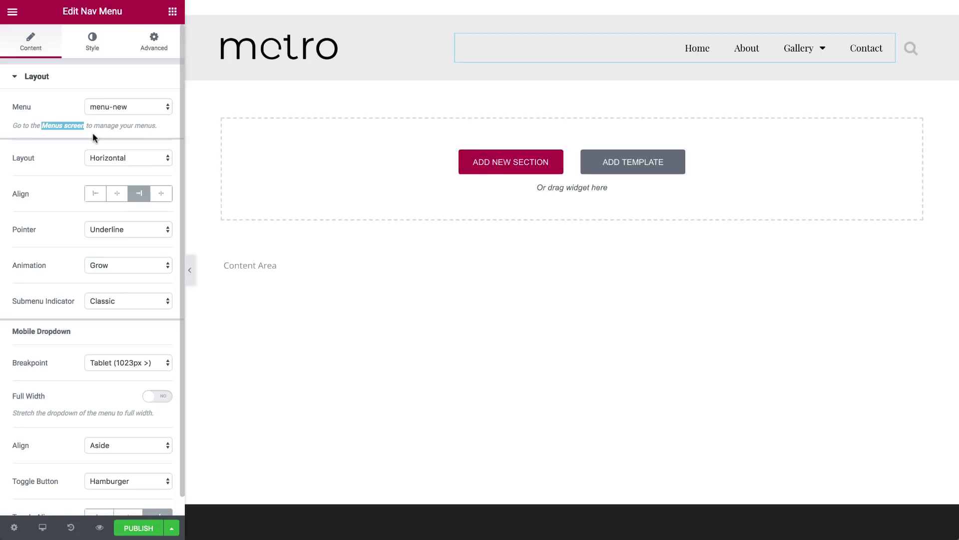
key(ctrl+Tab)
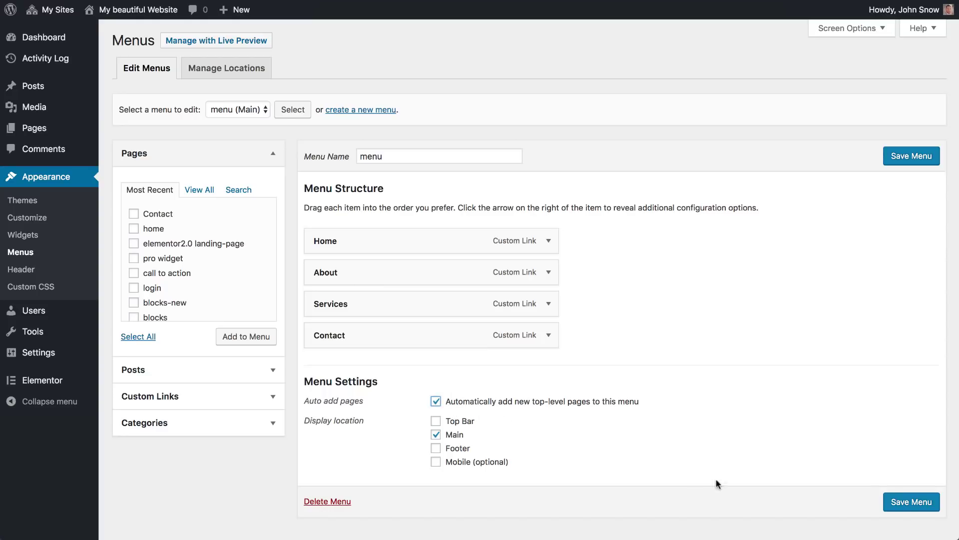
Save the main menu with automatic adding of new top-level pages enabled
click(899, 512)
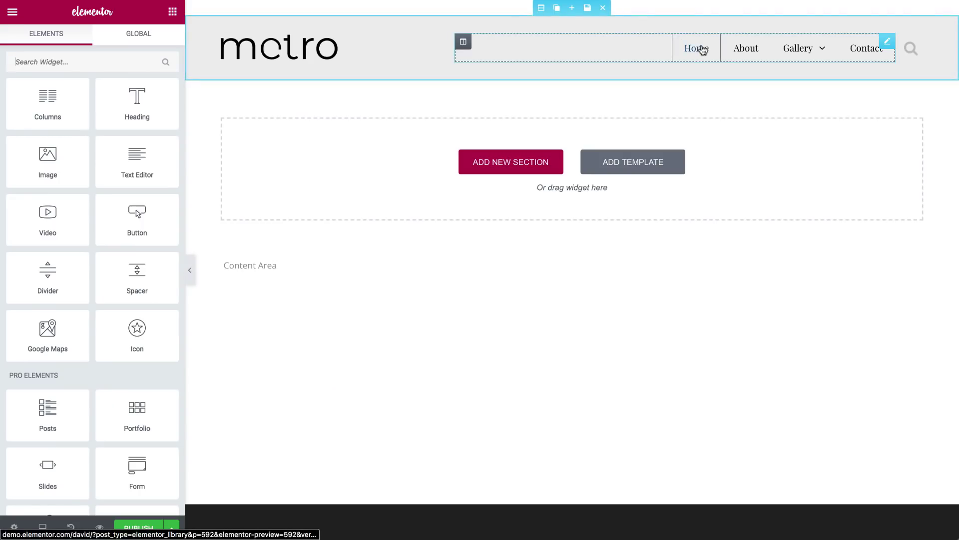
Set the nav to the 'menu' menu, aligned right, with a Background hover pointer
click(695, 46)
click(150, 107)
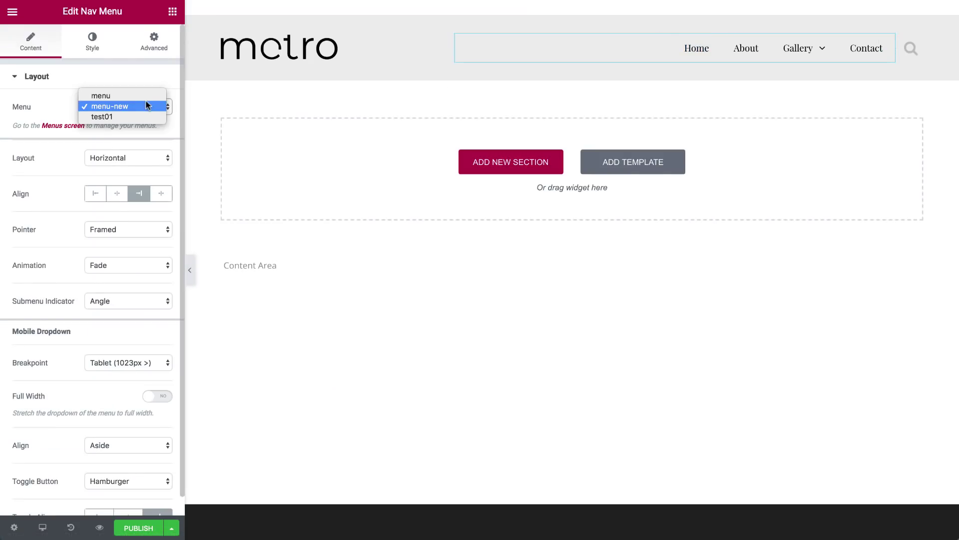
click(150, 96)
click(123, 194)
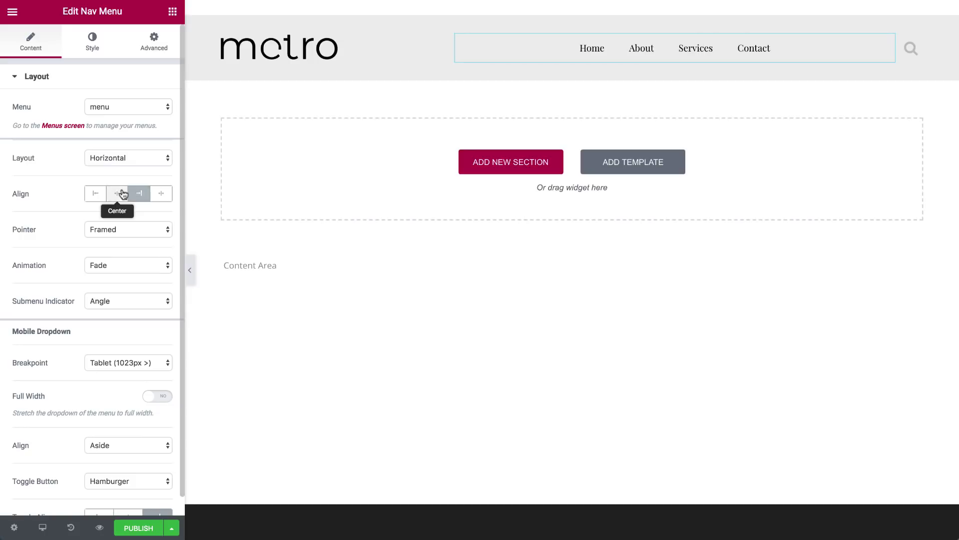
click(95, 193)
click(139, 193)
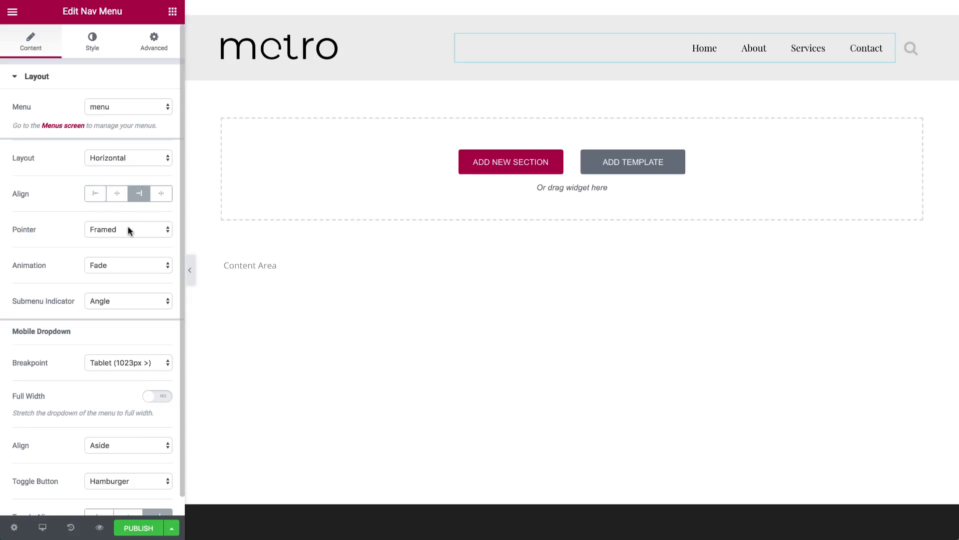
click(128, 230)
click(126, 239)
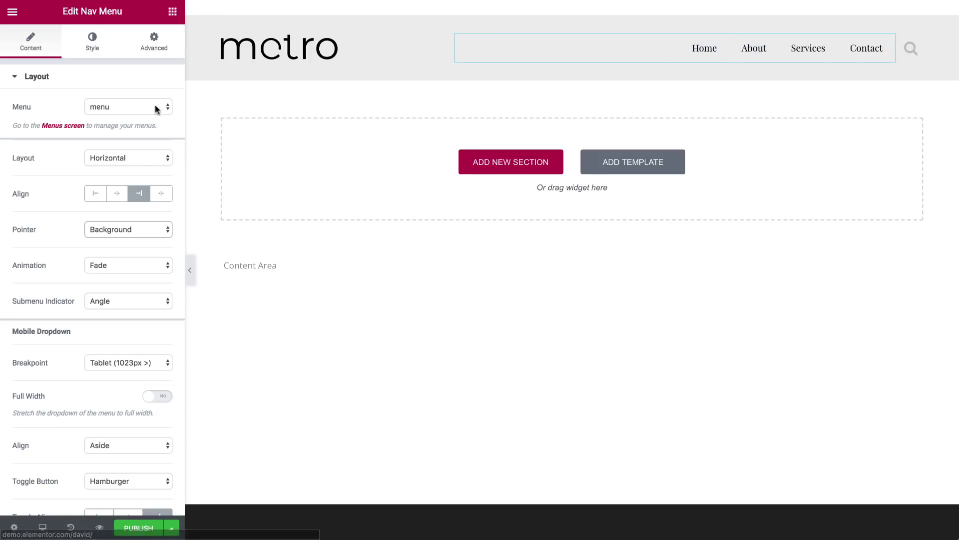
Make hovered menu items show white text on a red pointer background
click(97, 54)
click(103, 129)
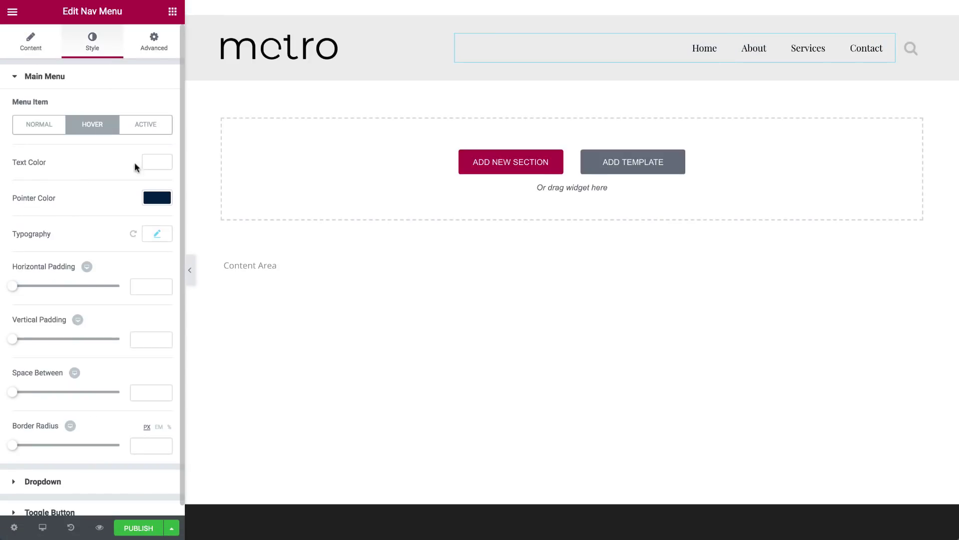
click(157, 162)
click(52, 307)
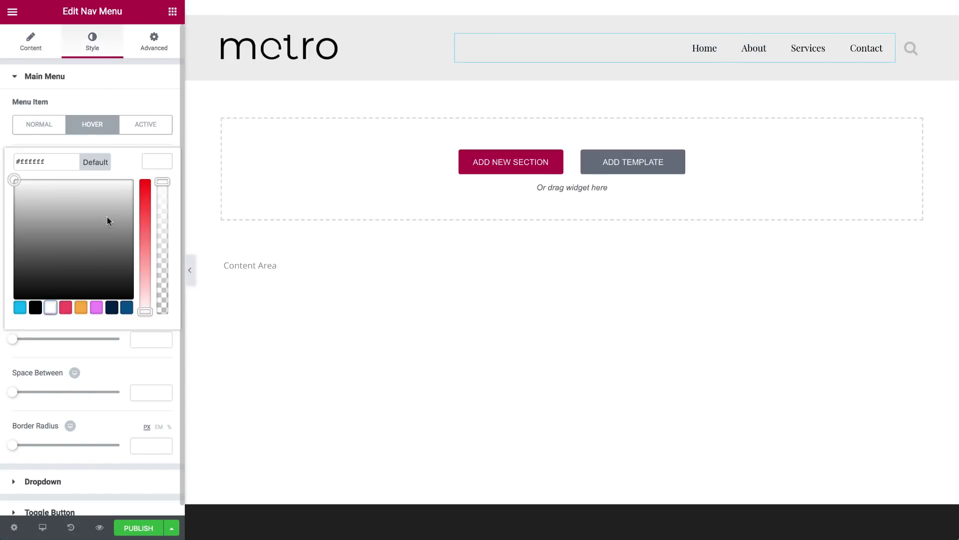
click(156, 163)
click(156, 195)
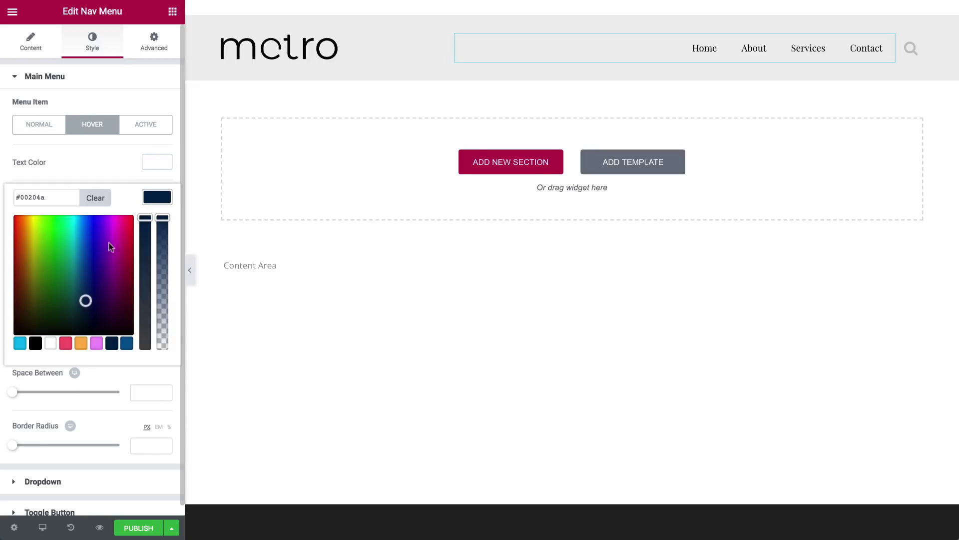
click(66, 343)
click(157, 197)
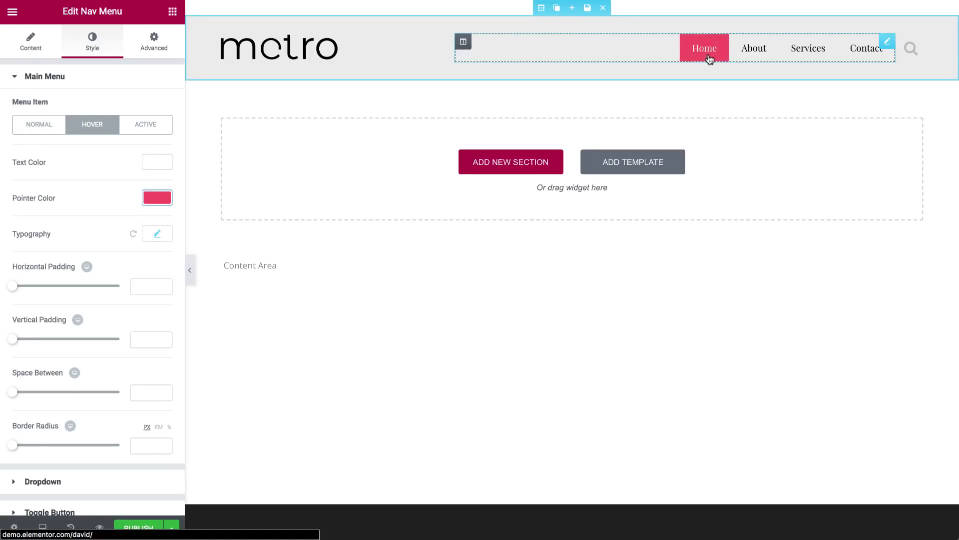
click(30, 50)
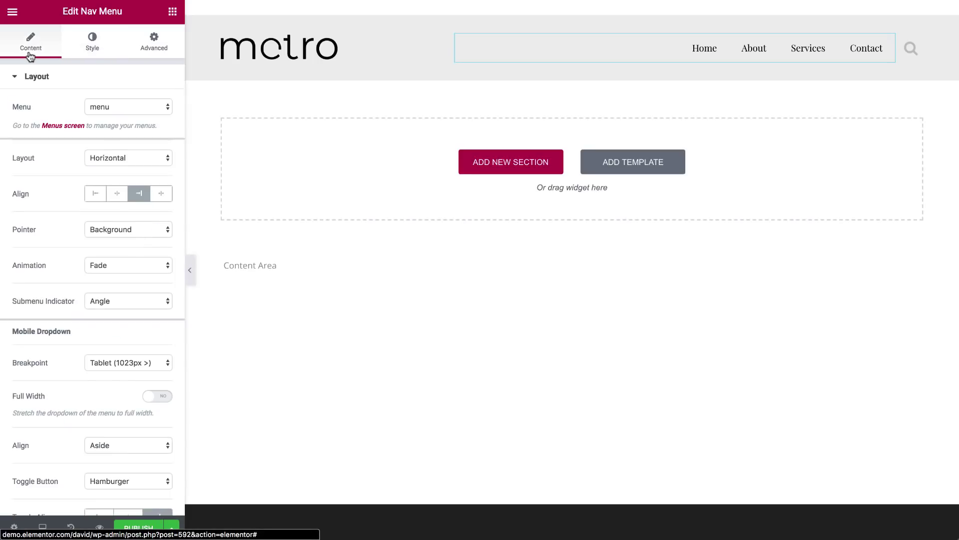
mouse_move(572, 15)
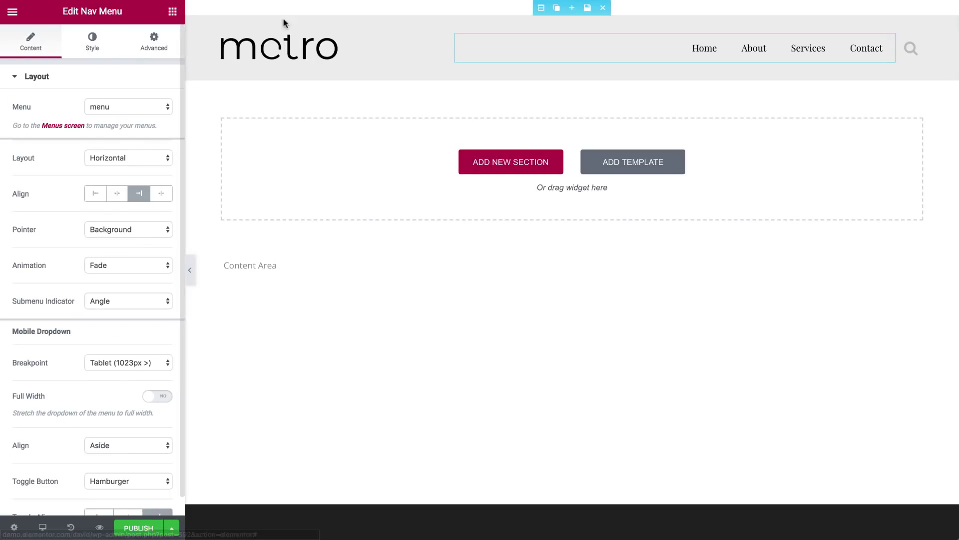
Insert a new 50/50 two-column section above the header
click(572, 15)
click(553, 59)
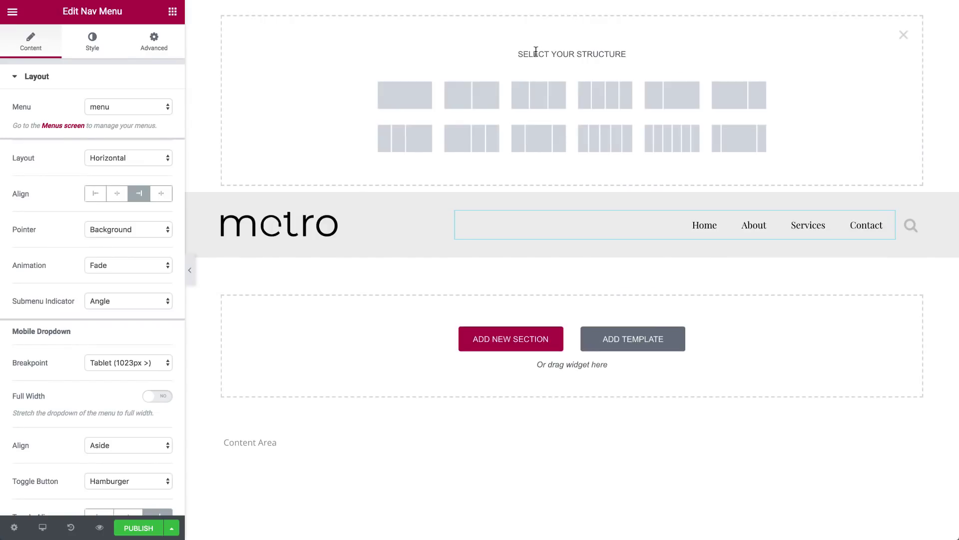
click(488, 89)
Place a Heading in the left column and Social Icons in the right column
click(173, 11)
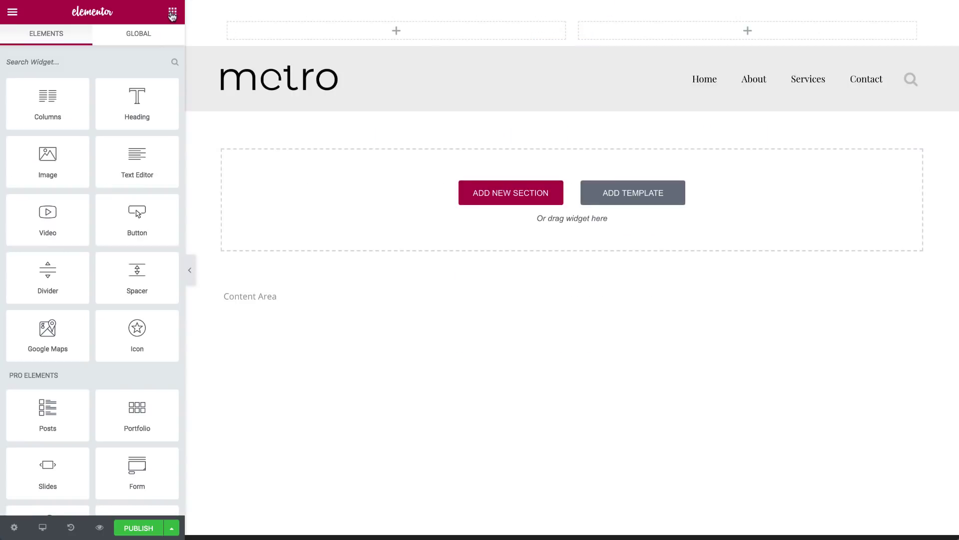
drag(140, 110, 281, 24)
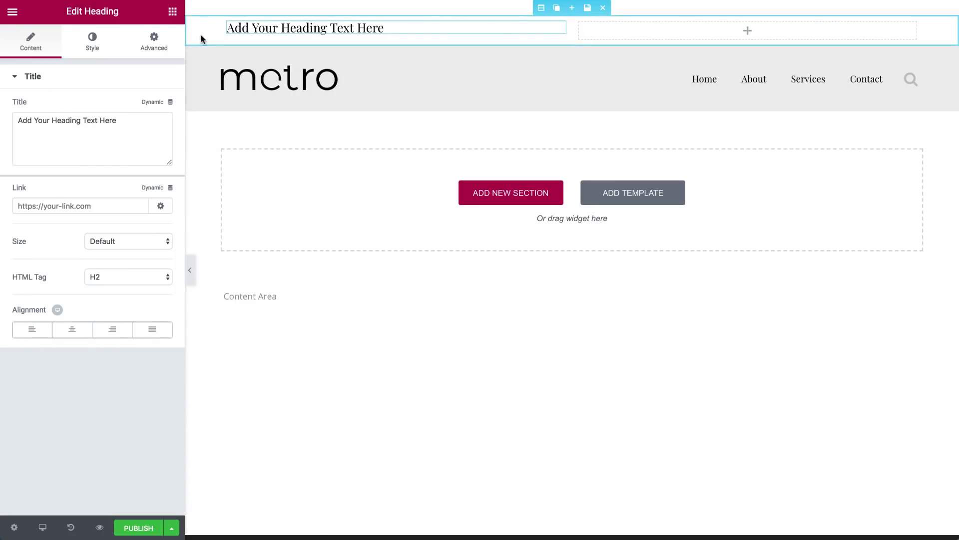
click(170, 13)
text(soc)
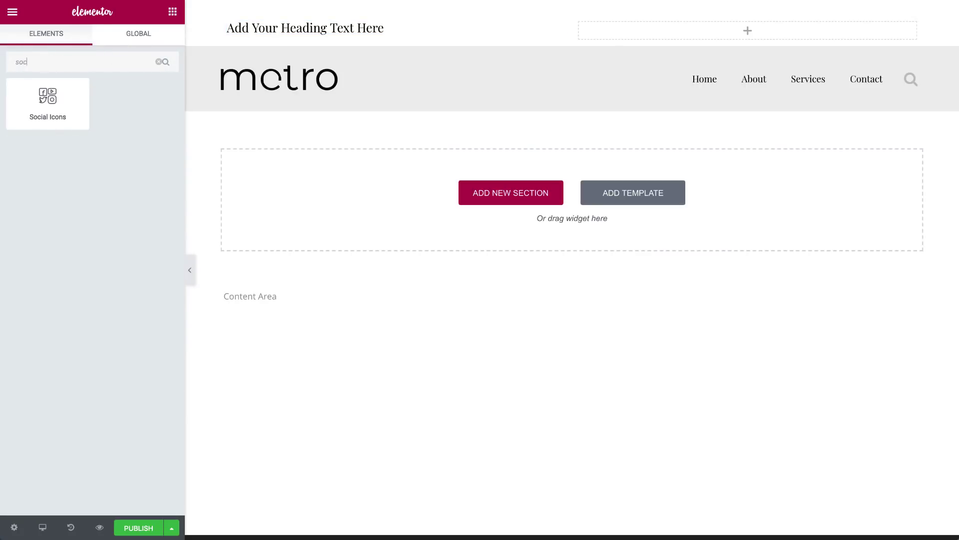
drag(69, 97, 616, 32)
click(541, 8)
Give the top bar section a plain navy background colour
click(92, 40)
click(99, 145)
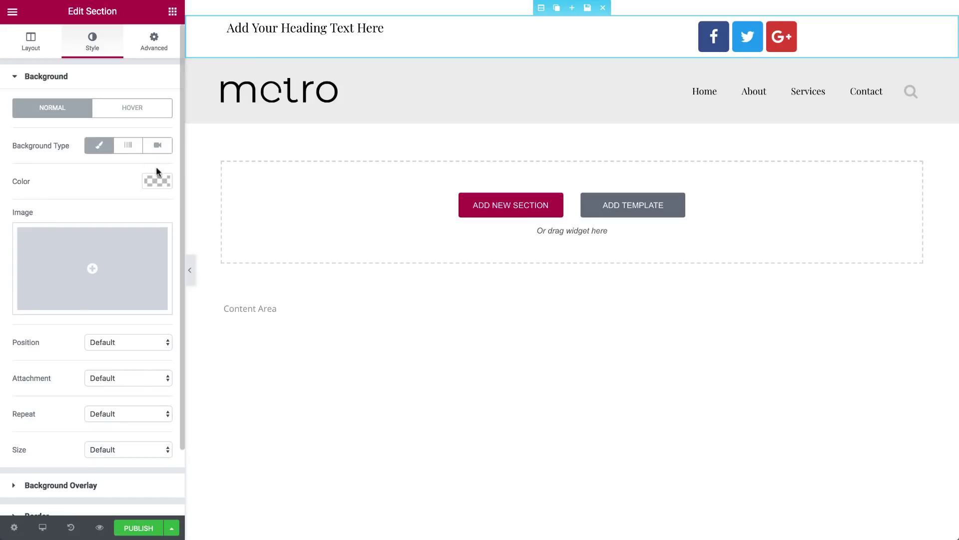
click(157, 179)
click(111, 327)
click(159, 187)
Make the top bar heading text white
click(305, 27)
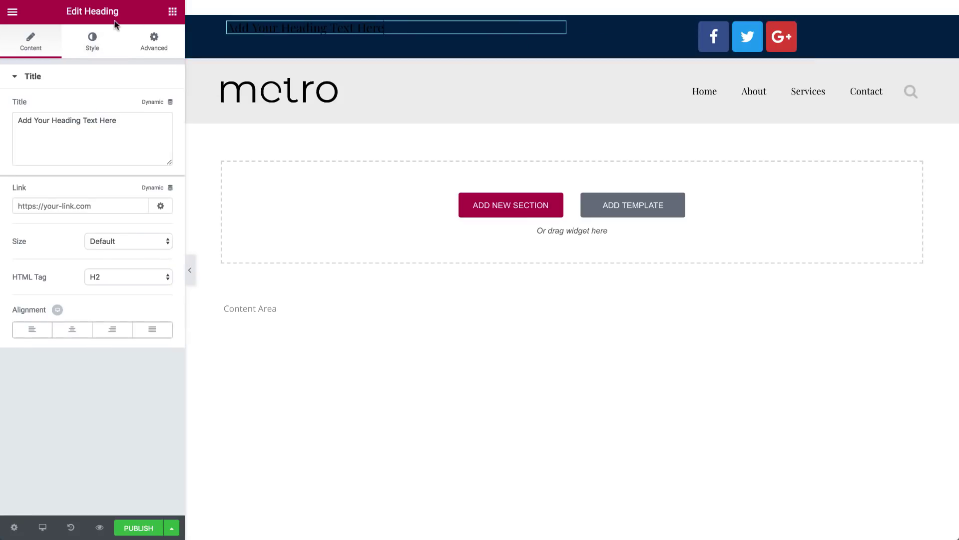
click(92, 40)
click(148, 105)
click(51, 257)
click(150, 106)
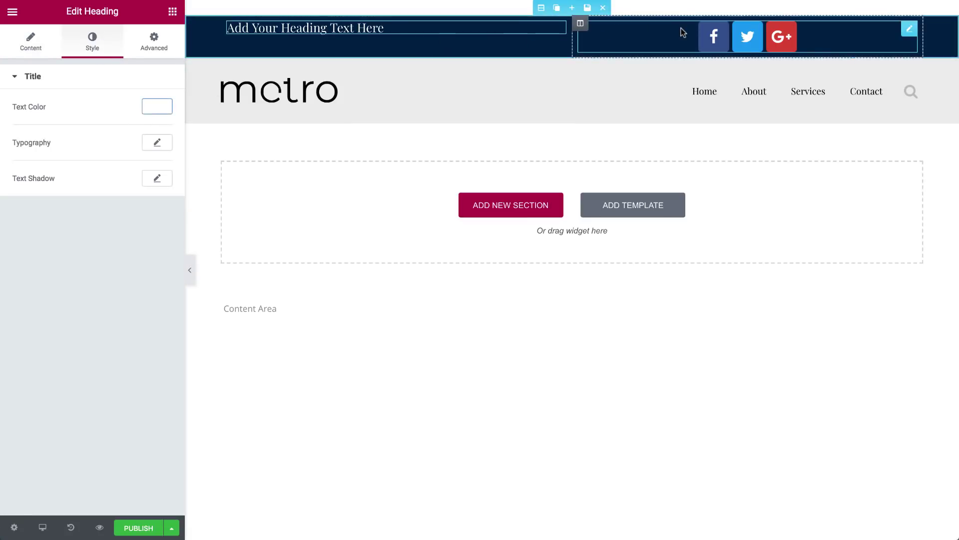
Right-align the social icons and switch them to custom colours with no coloured backgrounds
click(681, 32)
click(145, 313)
click(93, 40)
click(135, 107)
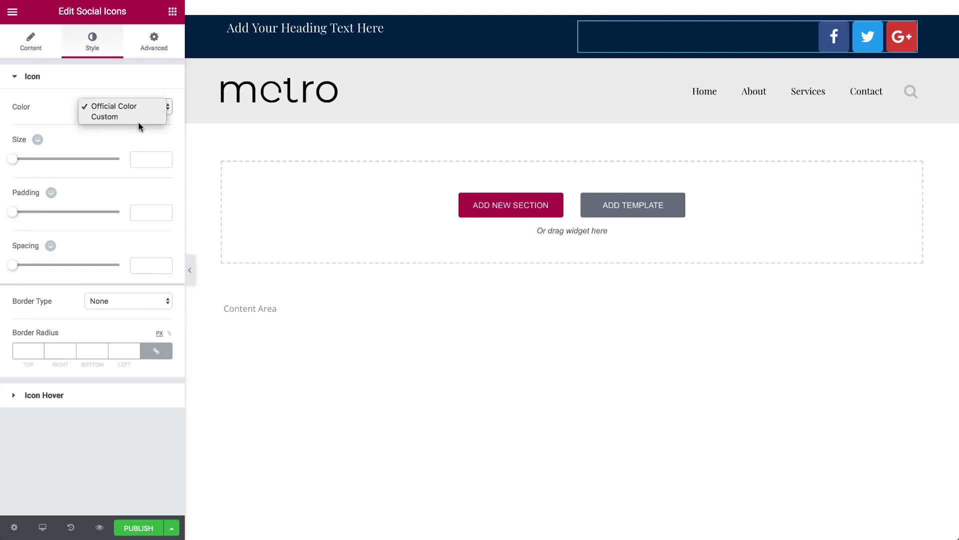
click(138, 120)
click(157, 142)
click(159, 145)
Make the social icon symbols white and shrink the icons to size 20
click(157, 178)
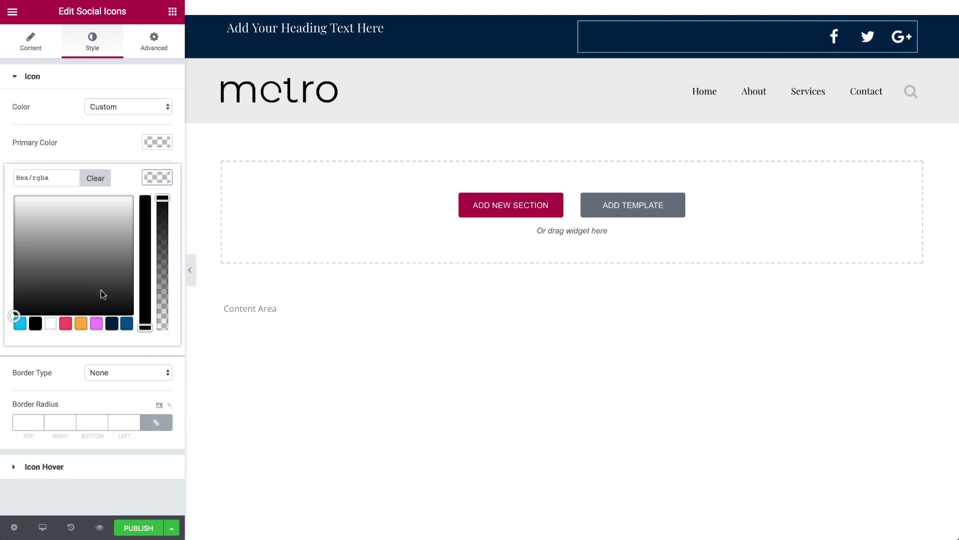
click(51, 324)
click(154, 174)
drag(14, 232, 16, 230)
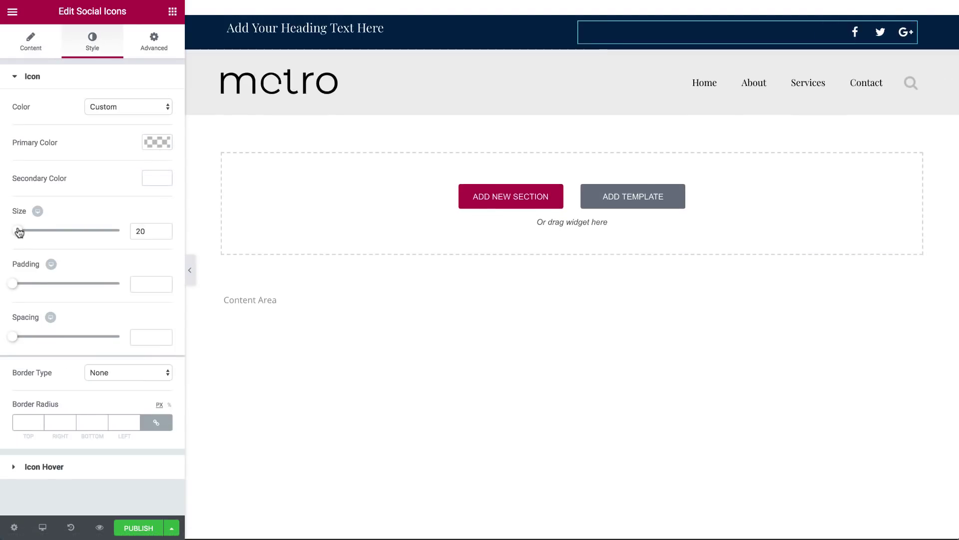
click(22, 44)
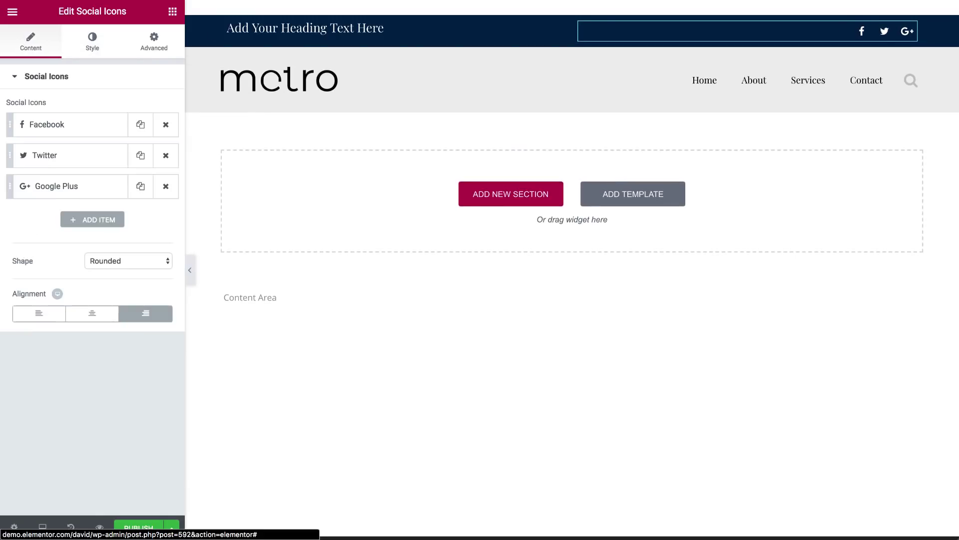
Turn Sticky on under Advanced > Scrolling Effect for the logo-and-menu section
click(195, 21)
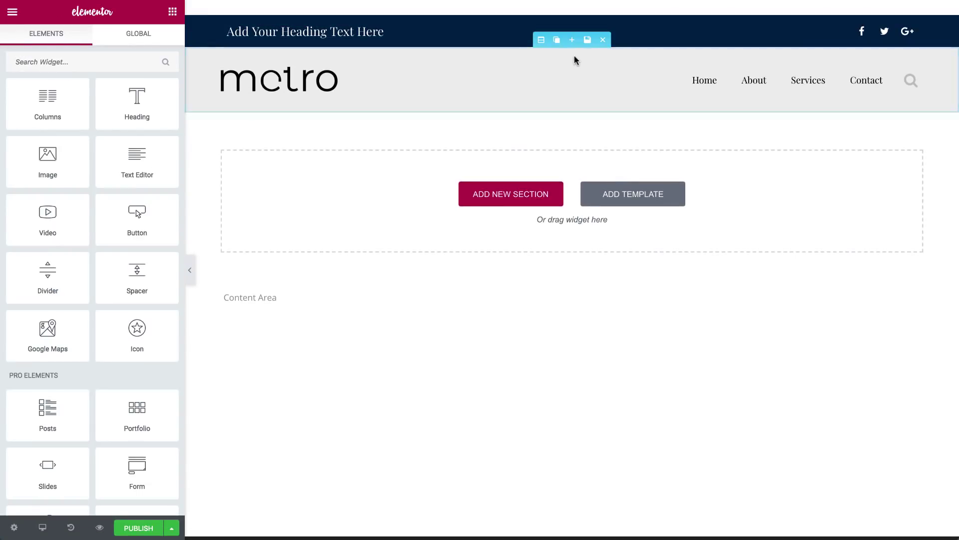
click(541, 39)
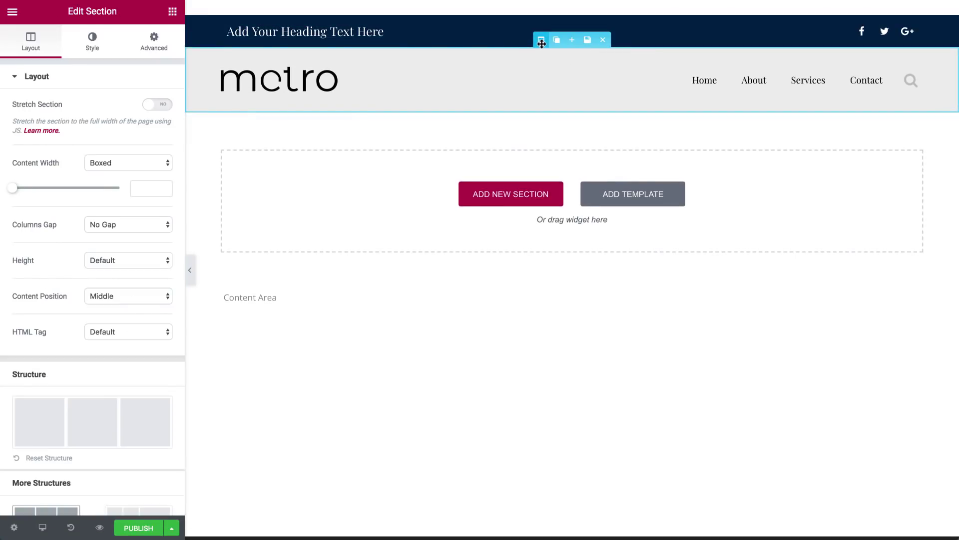
click(137, 52)
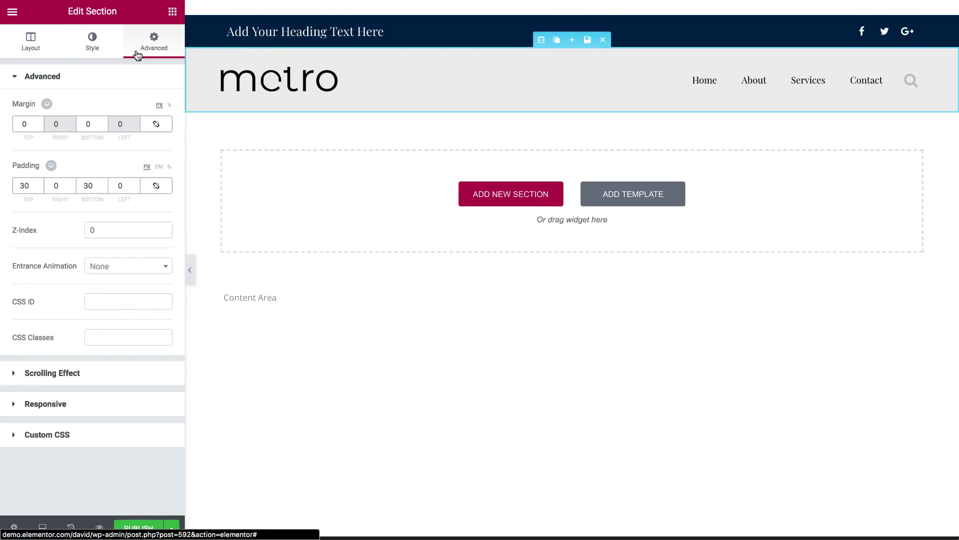
click(119, 373)
click(153, 137)
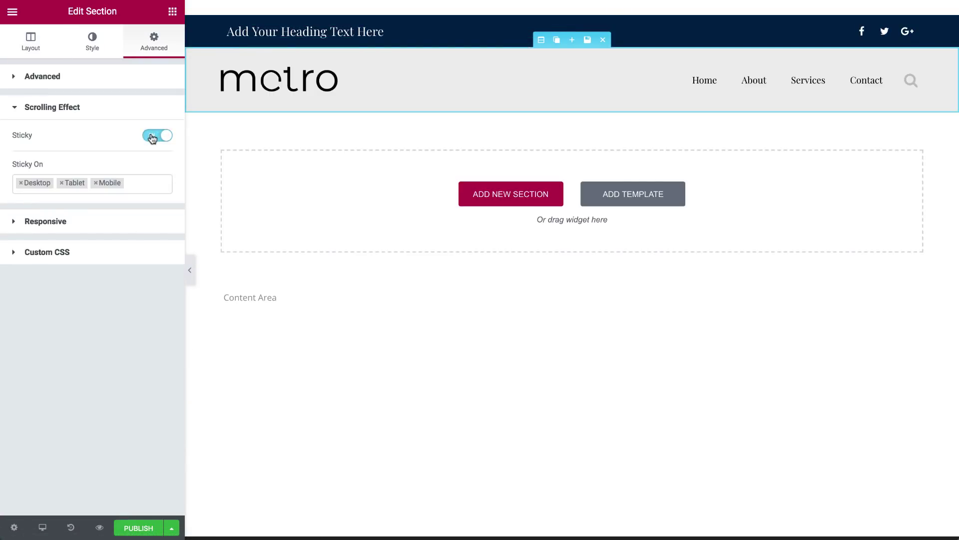
Add an Include condition so the header displays on the Entire Site
click(128, 531)
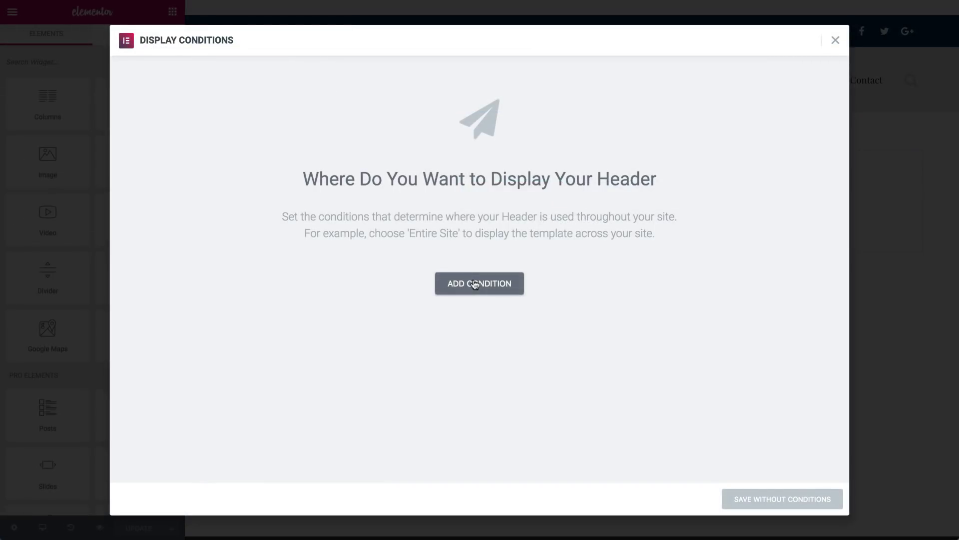
click(475, 285)
click(408, 277)
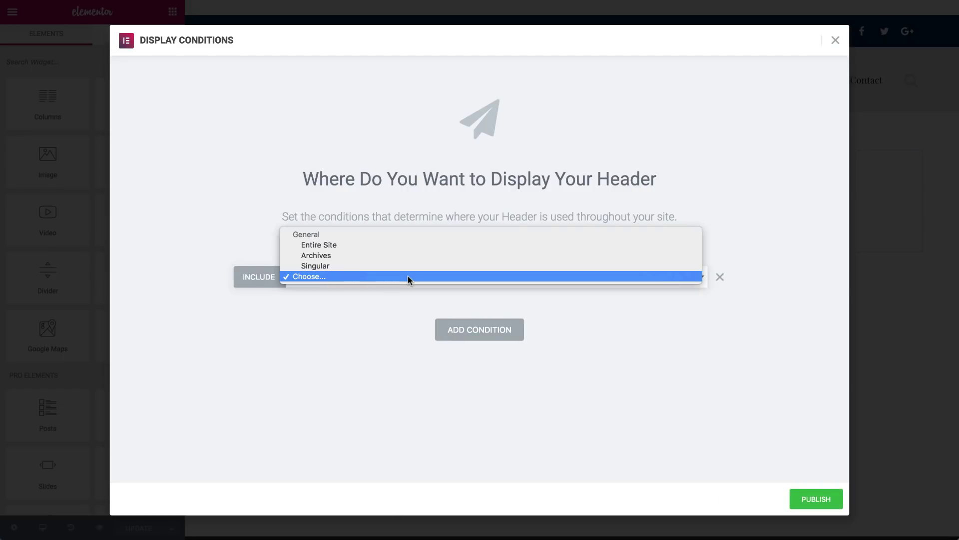
click(413, 244)
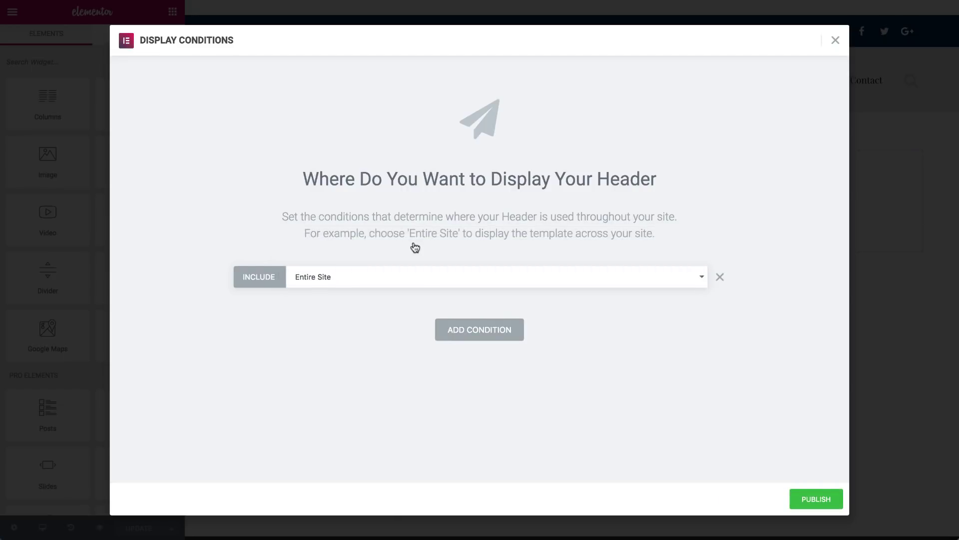
Add an Exclude > Singular > 404 Page condition and publish the header
click(448, 326)
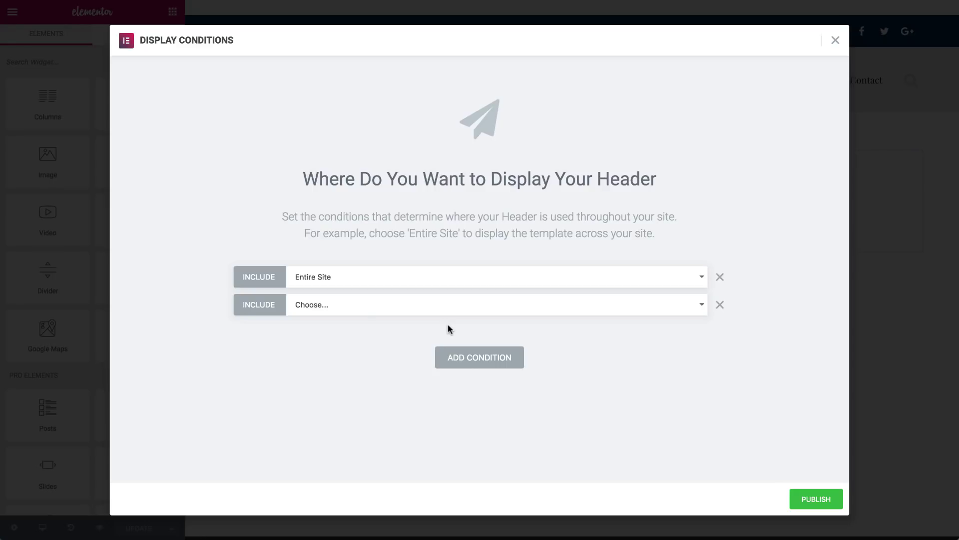
click(274, 303)
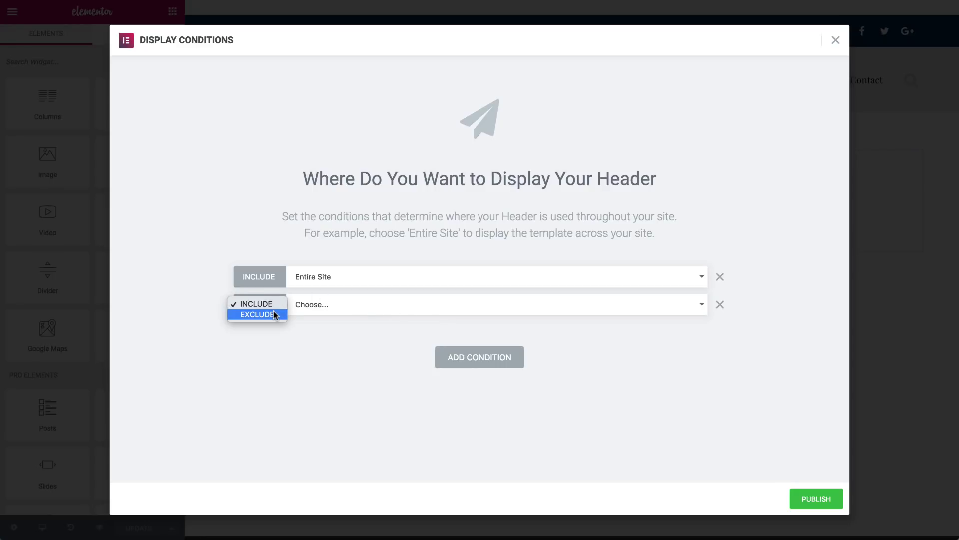
click(274, 311)
click(318, 308)
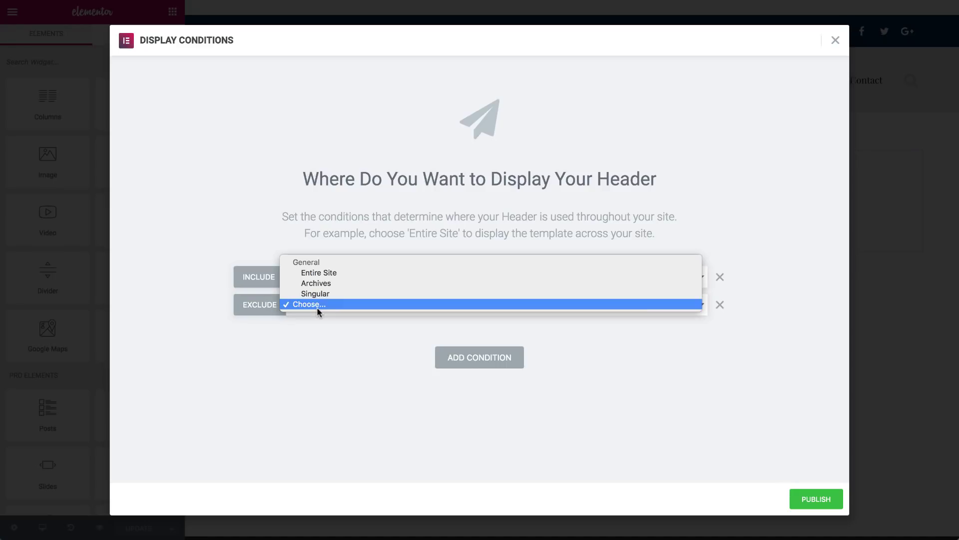
click(319, 295)
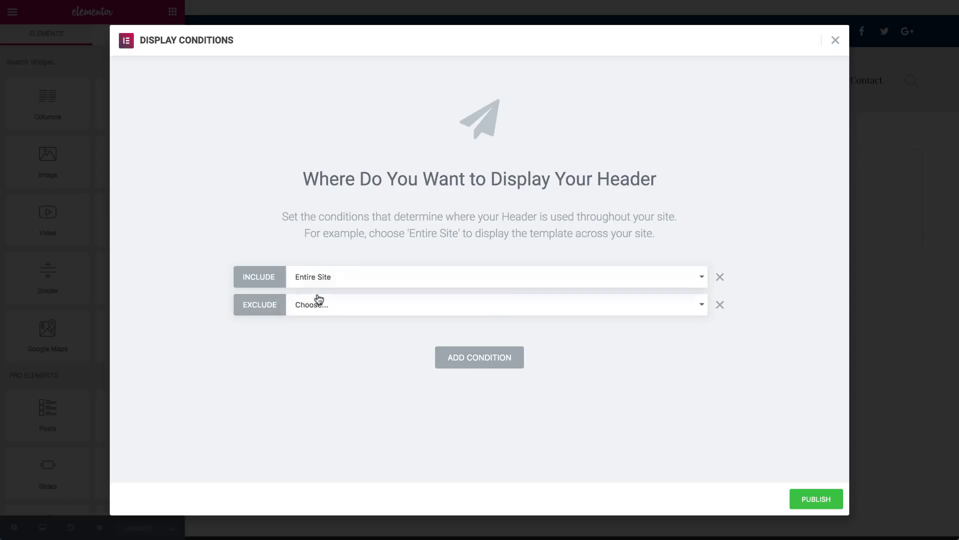
click(528, 312)
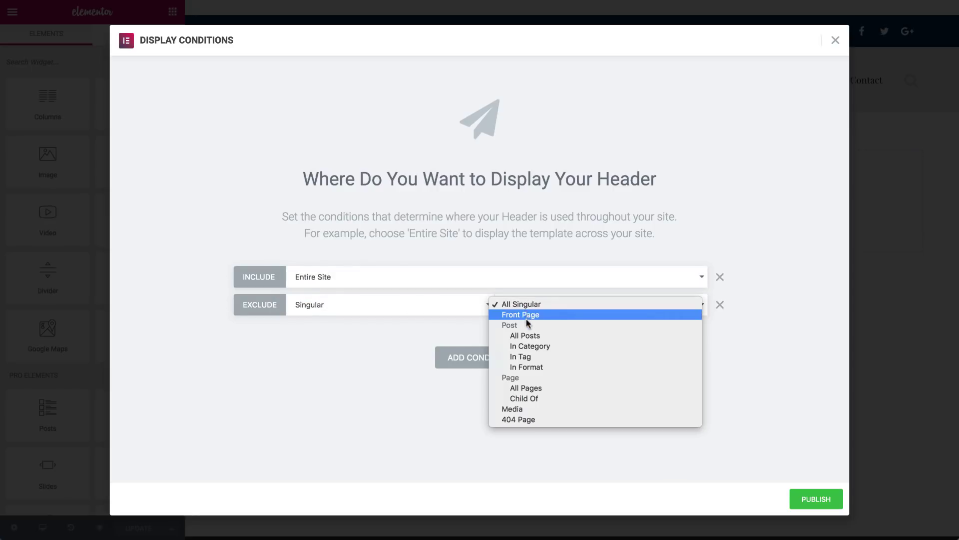
click(528, 419)
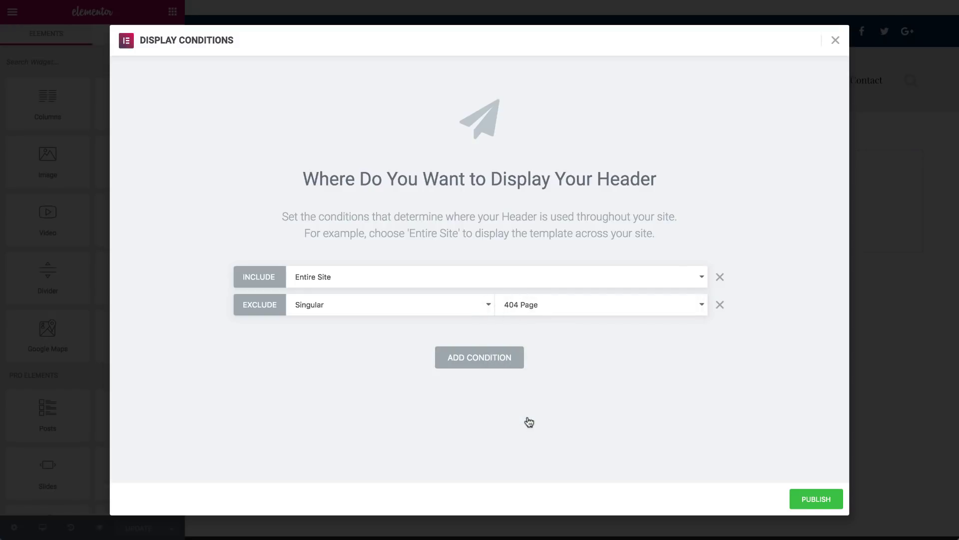
click(795, 505)
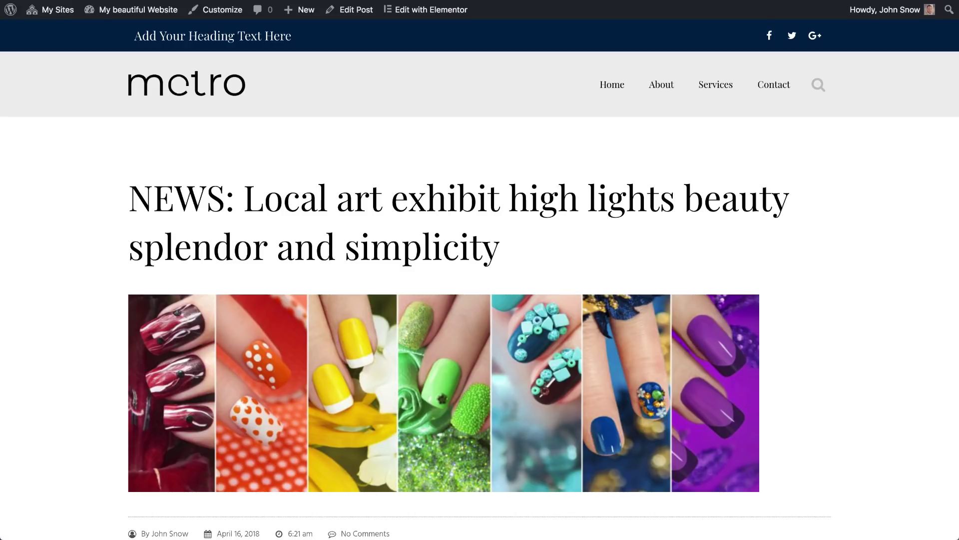
Open the test header template via Edit with Elementor, then exit to the dashboard
mouse_move(469, 14)
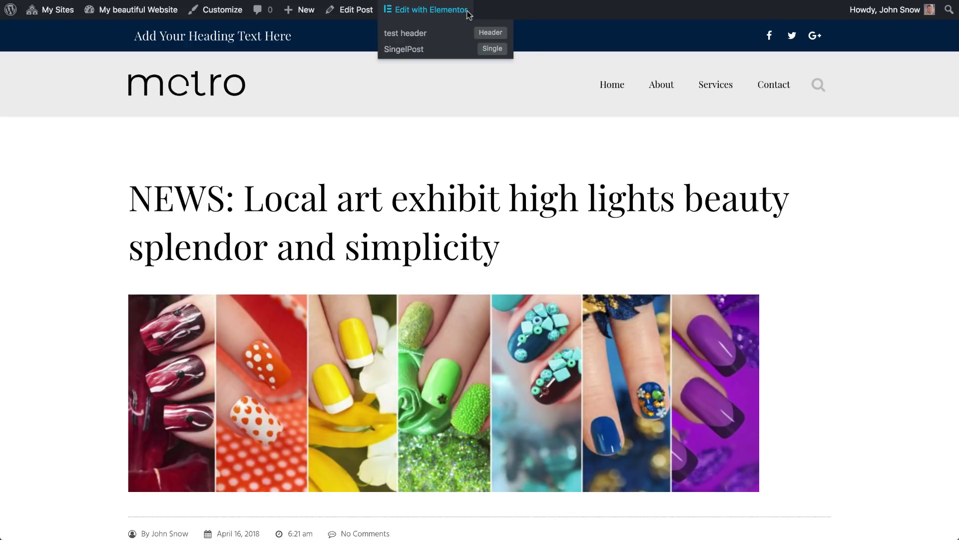
click(464, 38)
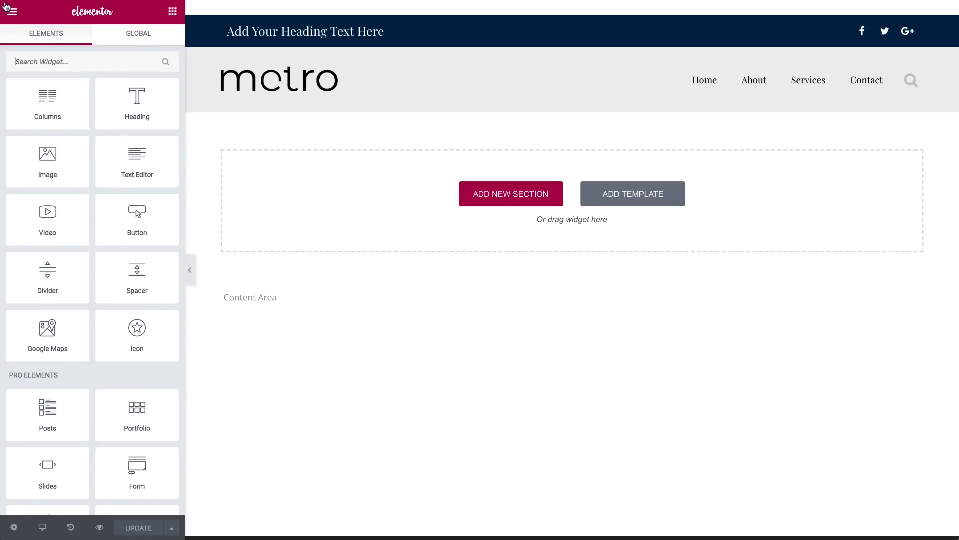
click(11, 10)
click(37, 265)
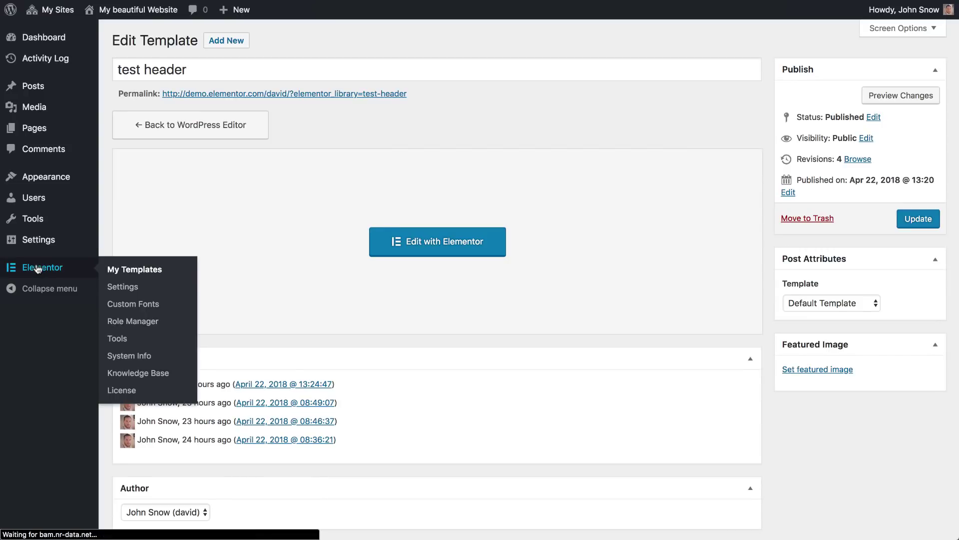
Browse My Templates filtered to Header templates, then to Footer templates
click(38, 269)
click(347, 87)
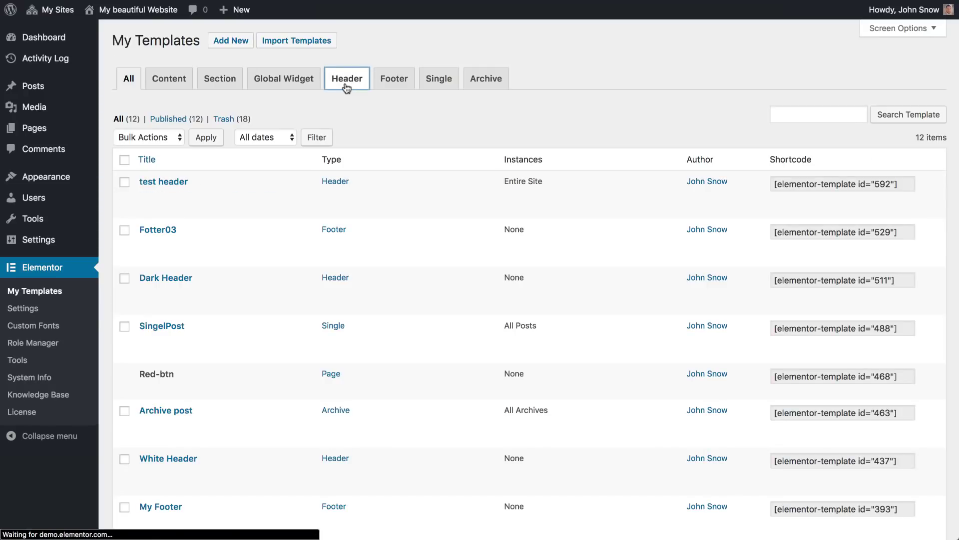
mouse_move(214, 188)
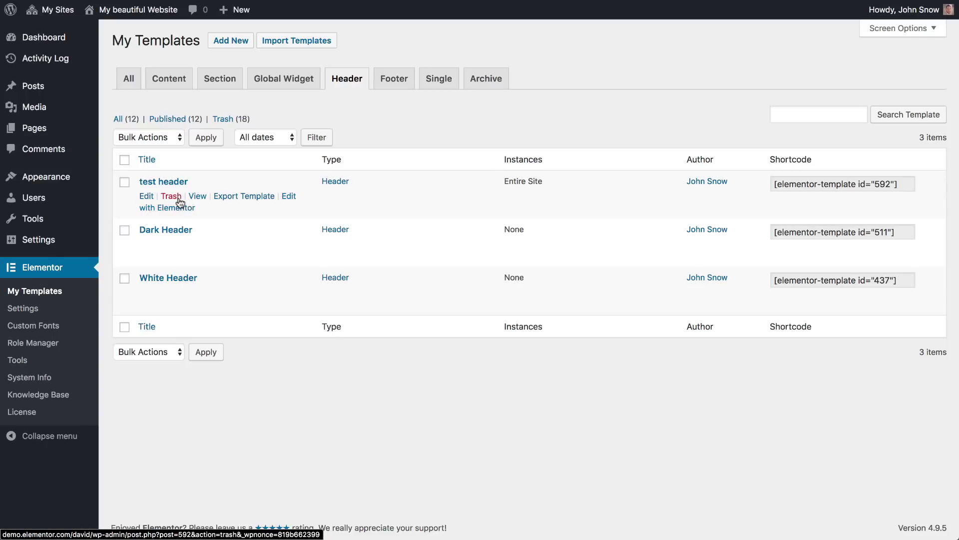
click(387, 89)
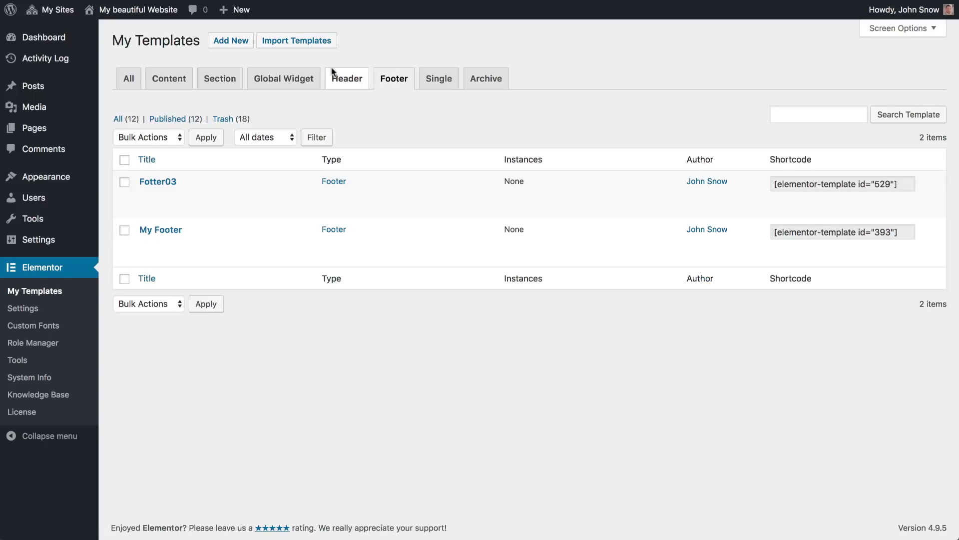
Start a new template with Footer as the template type
click(235, 40)
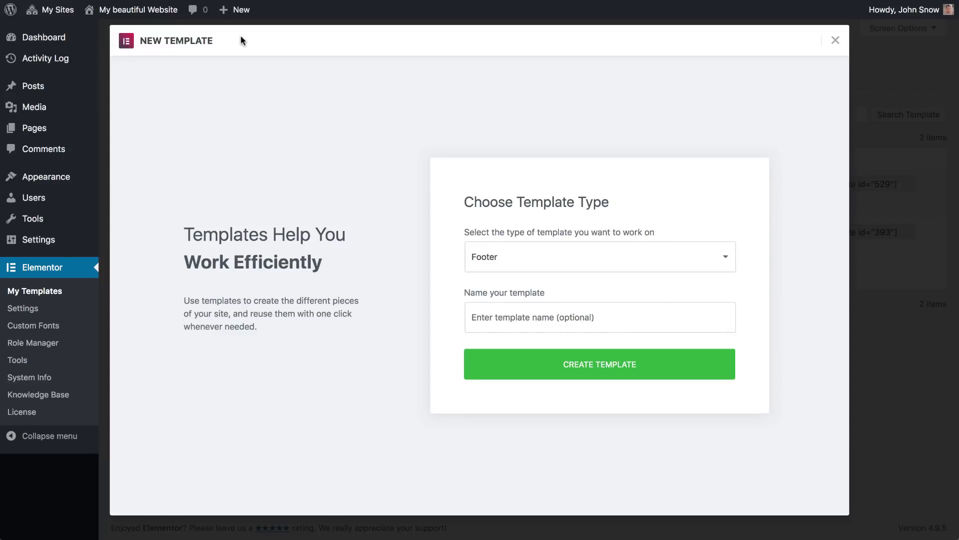
click(468, 258)
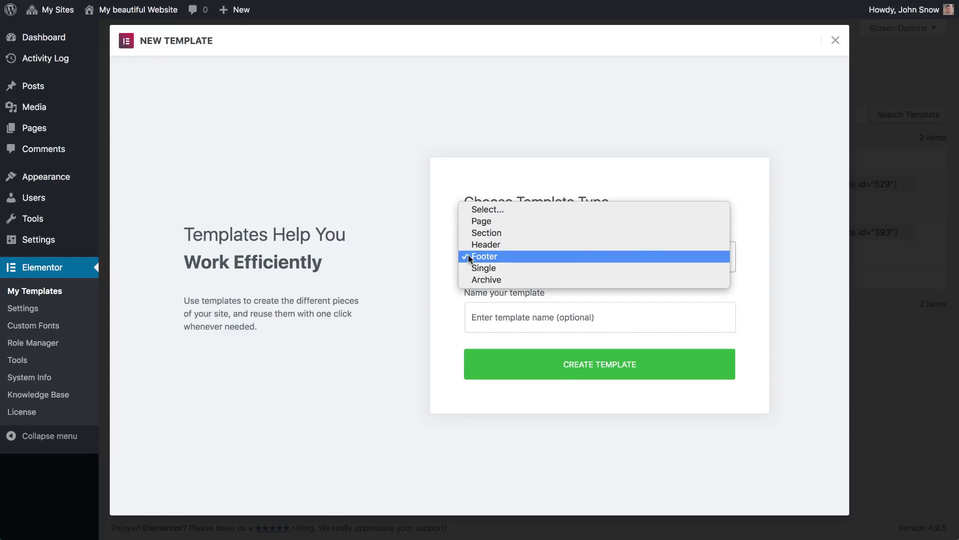
click(469, 257)
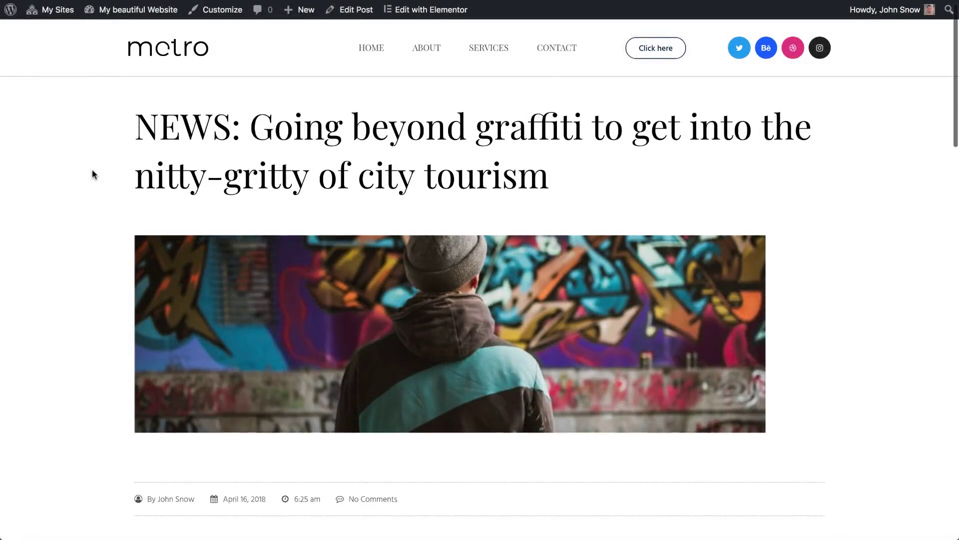
Scroll down the live news post to confirm the header stays pinned at the top
scroll(94, 174, down, 10)
scroll(92, 166, down, 15)
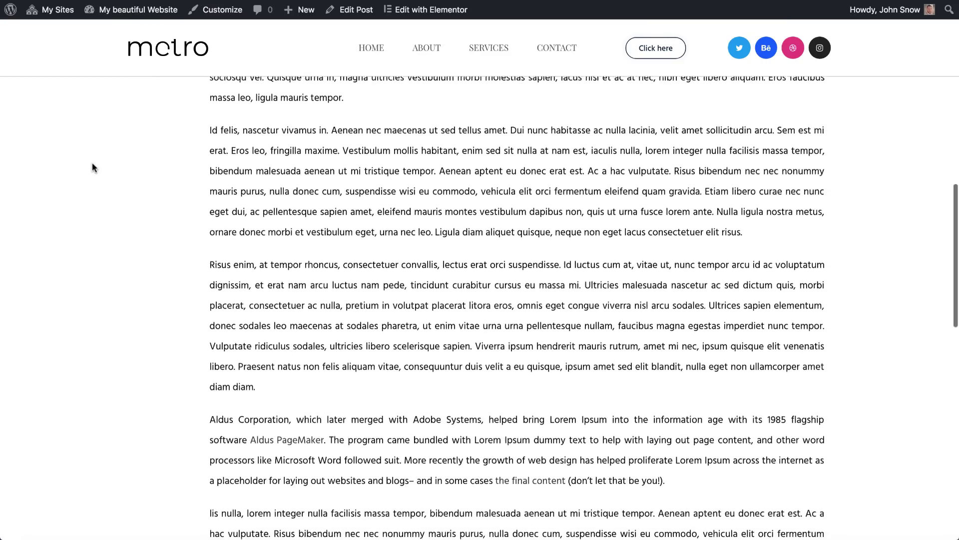